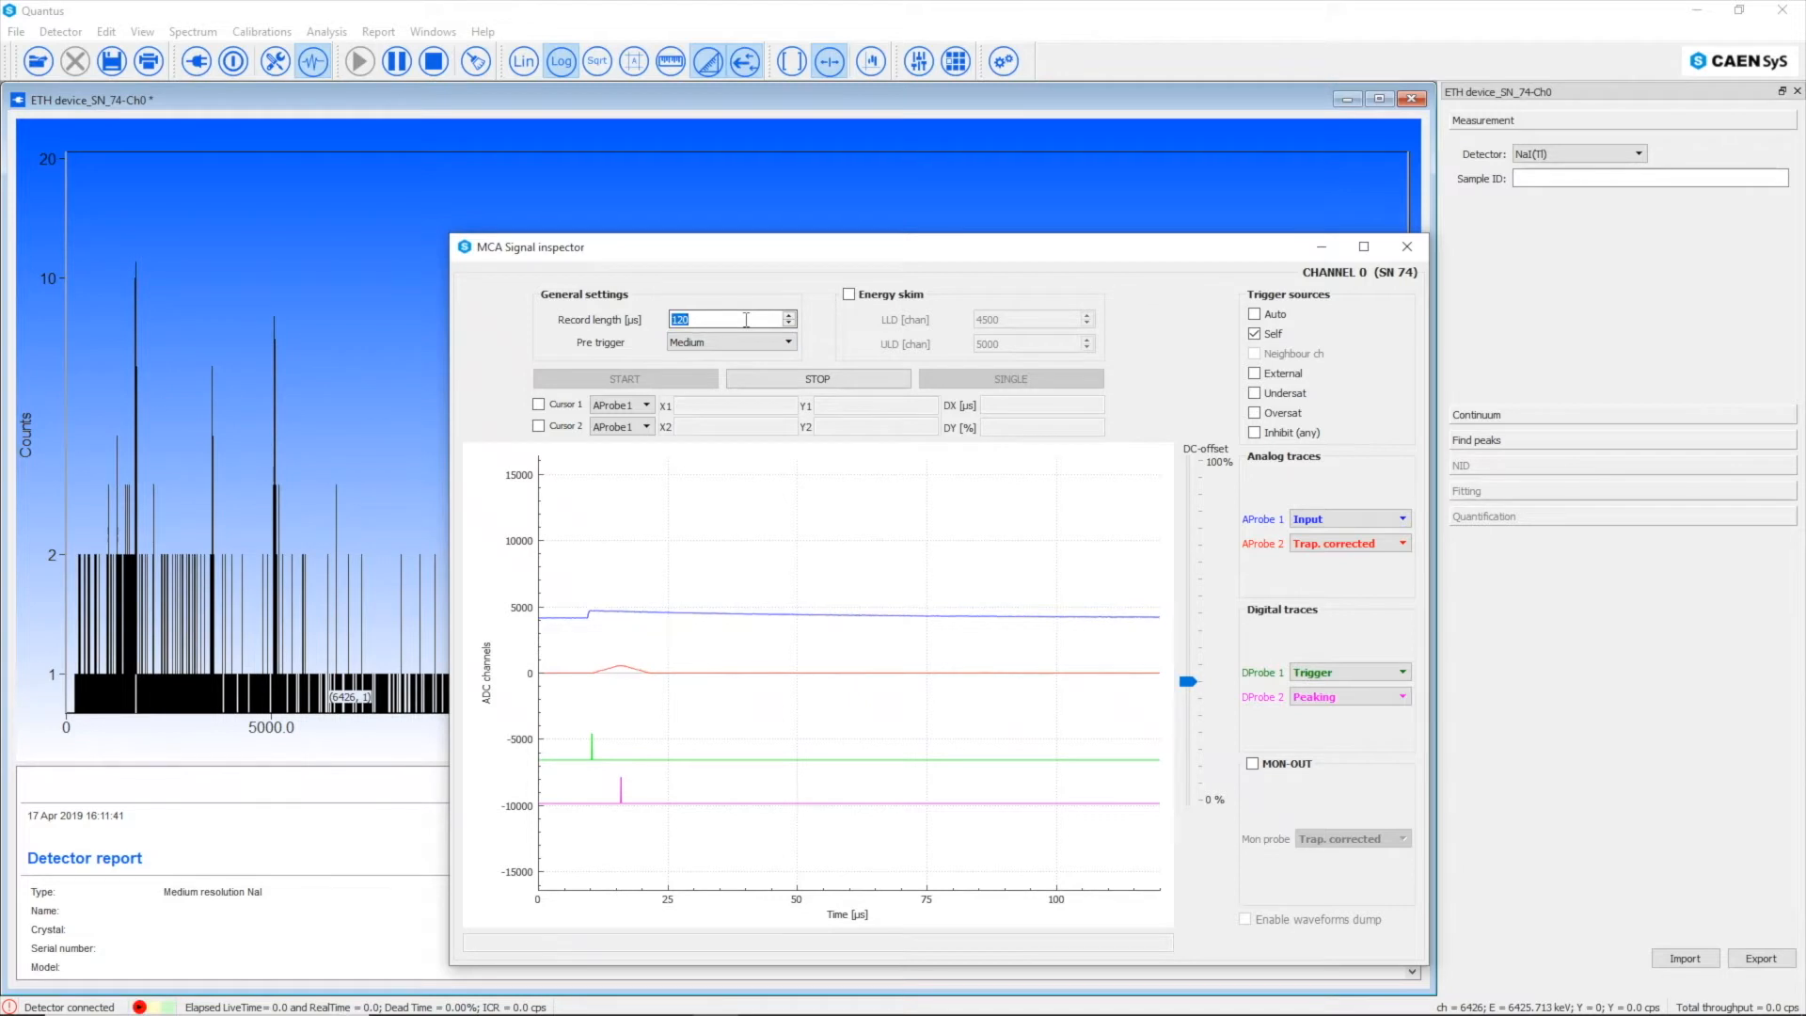
# Step: Set the record length to 20 µs and switch the pre trigger to Short, to Long and back to Medium
pyautogui.press('Return')
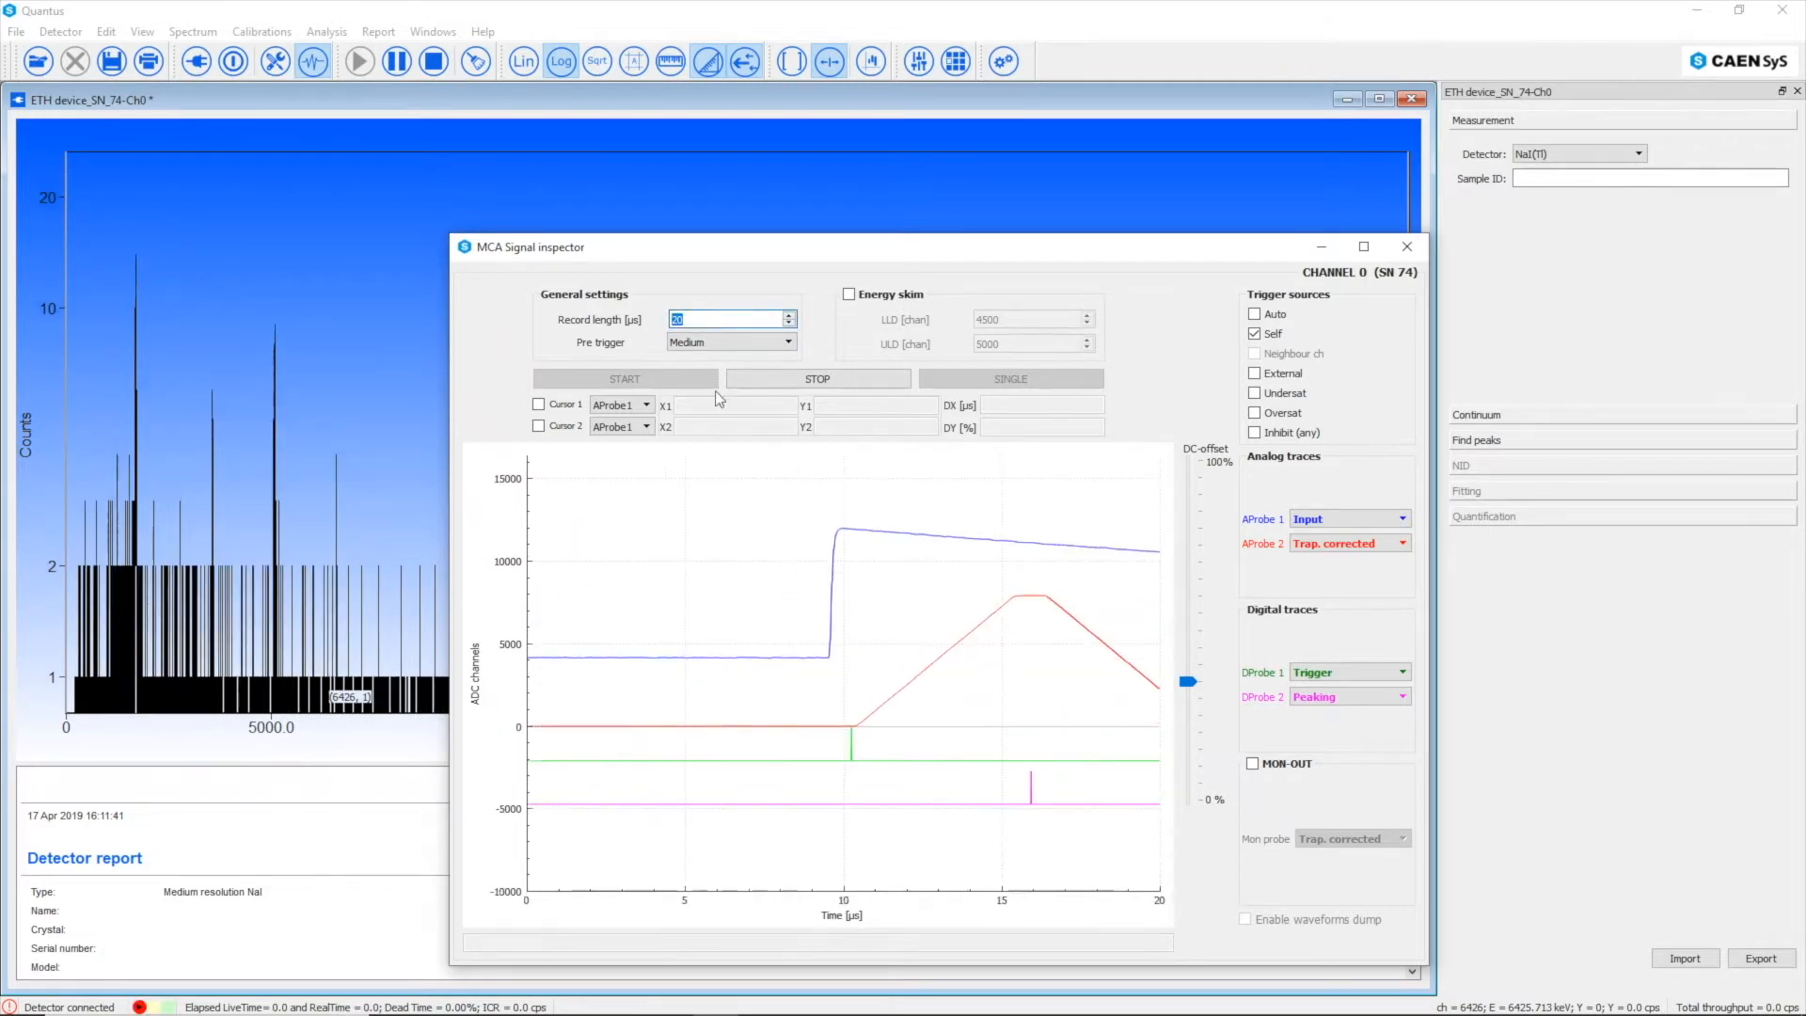
pyautogui.click(789, 344)
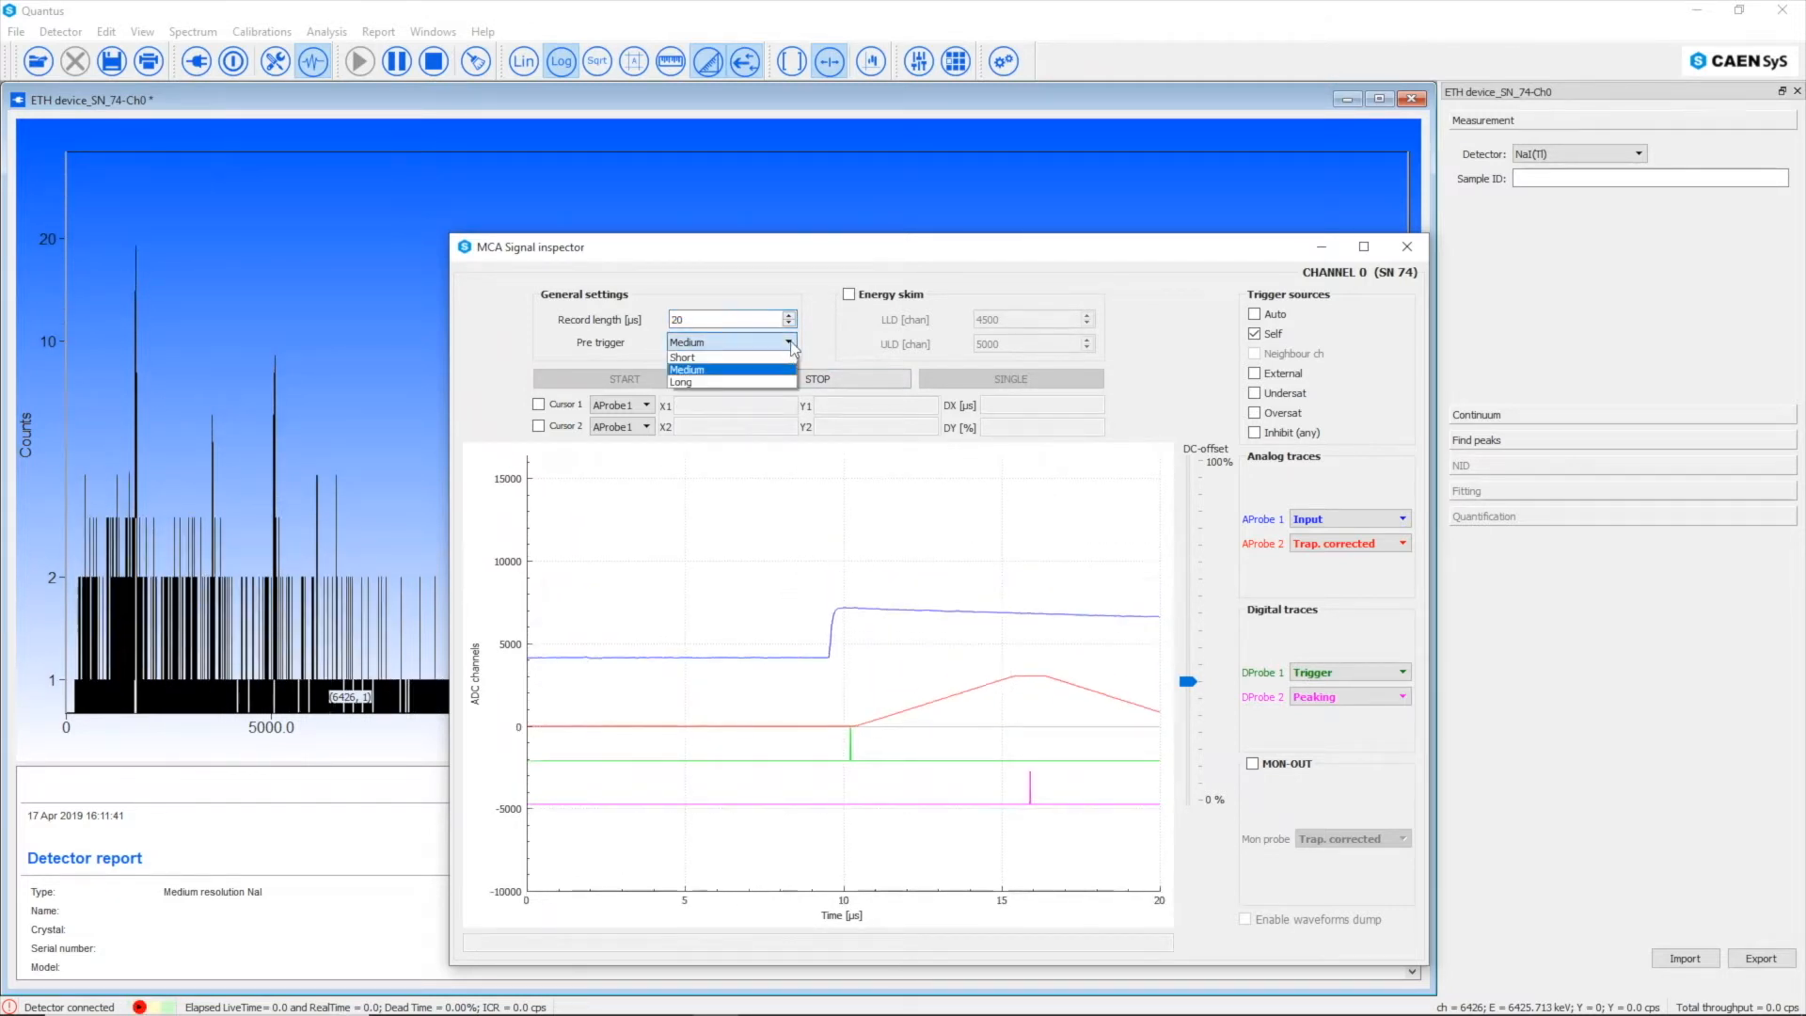
pyautogui.click(790, 353)
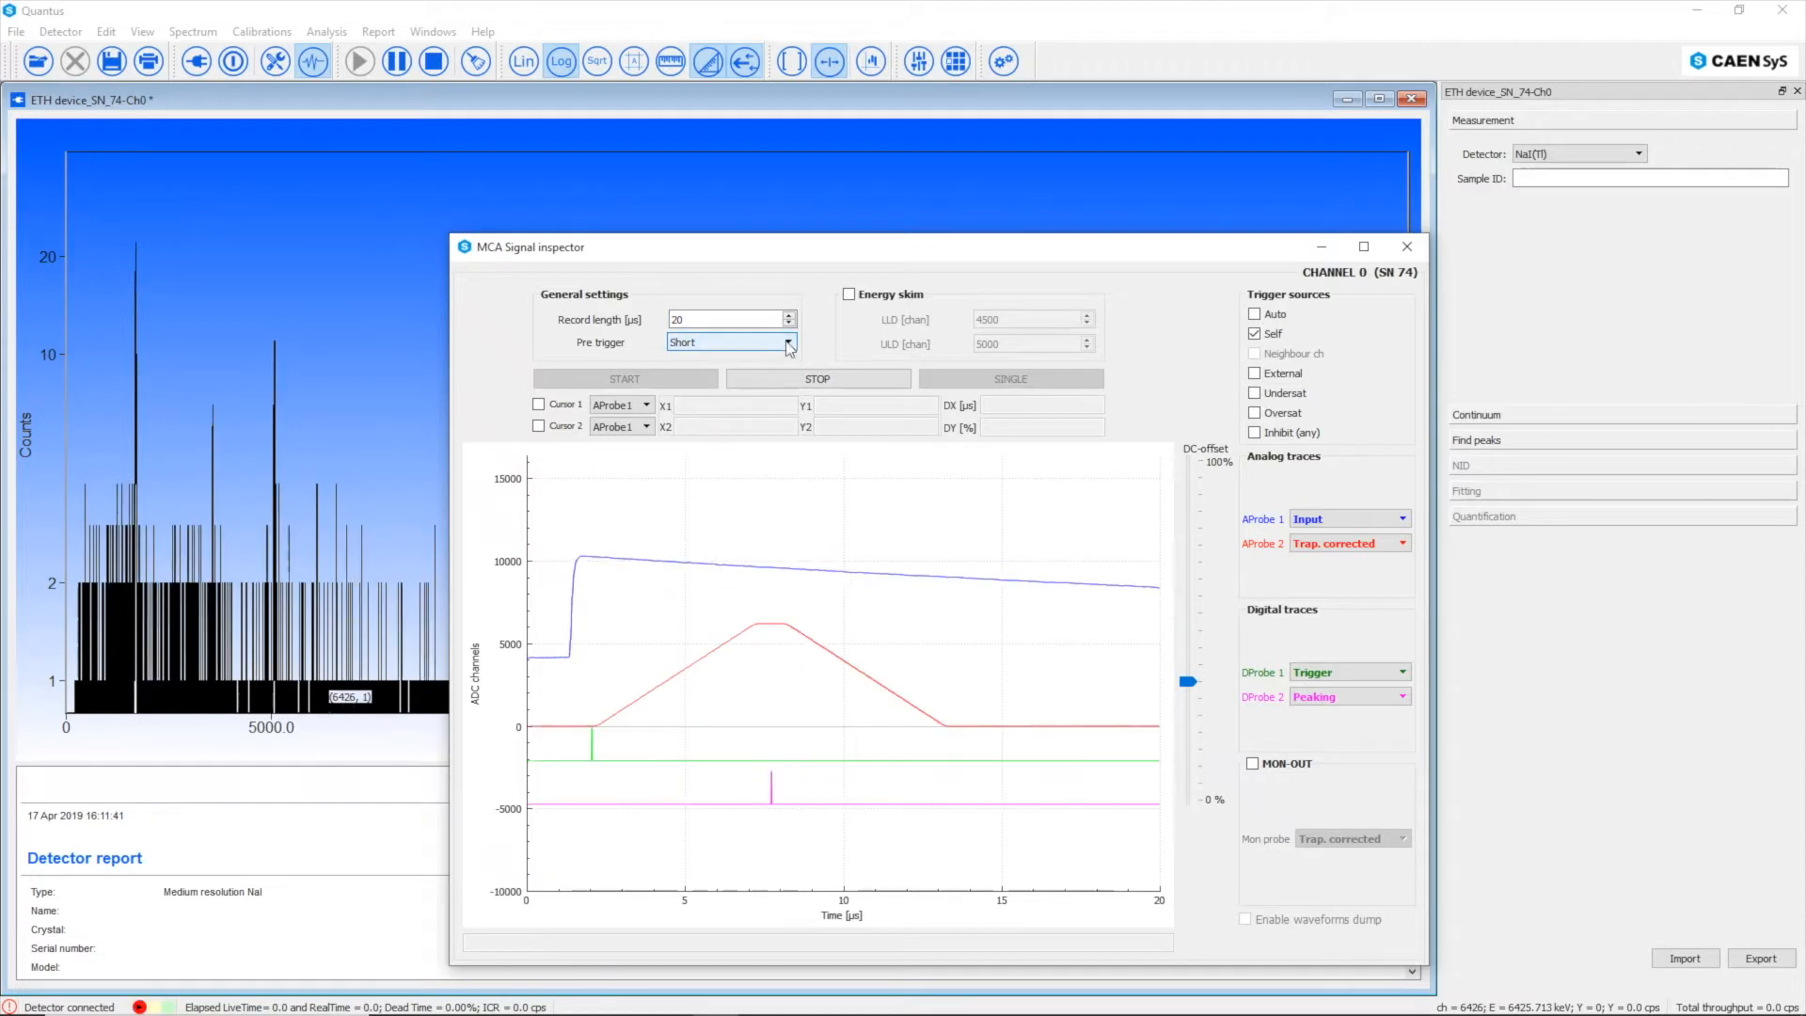
pyautogui.click(789, 344)
pyautogui.click(762, 378)
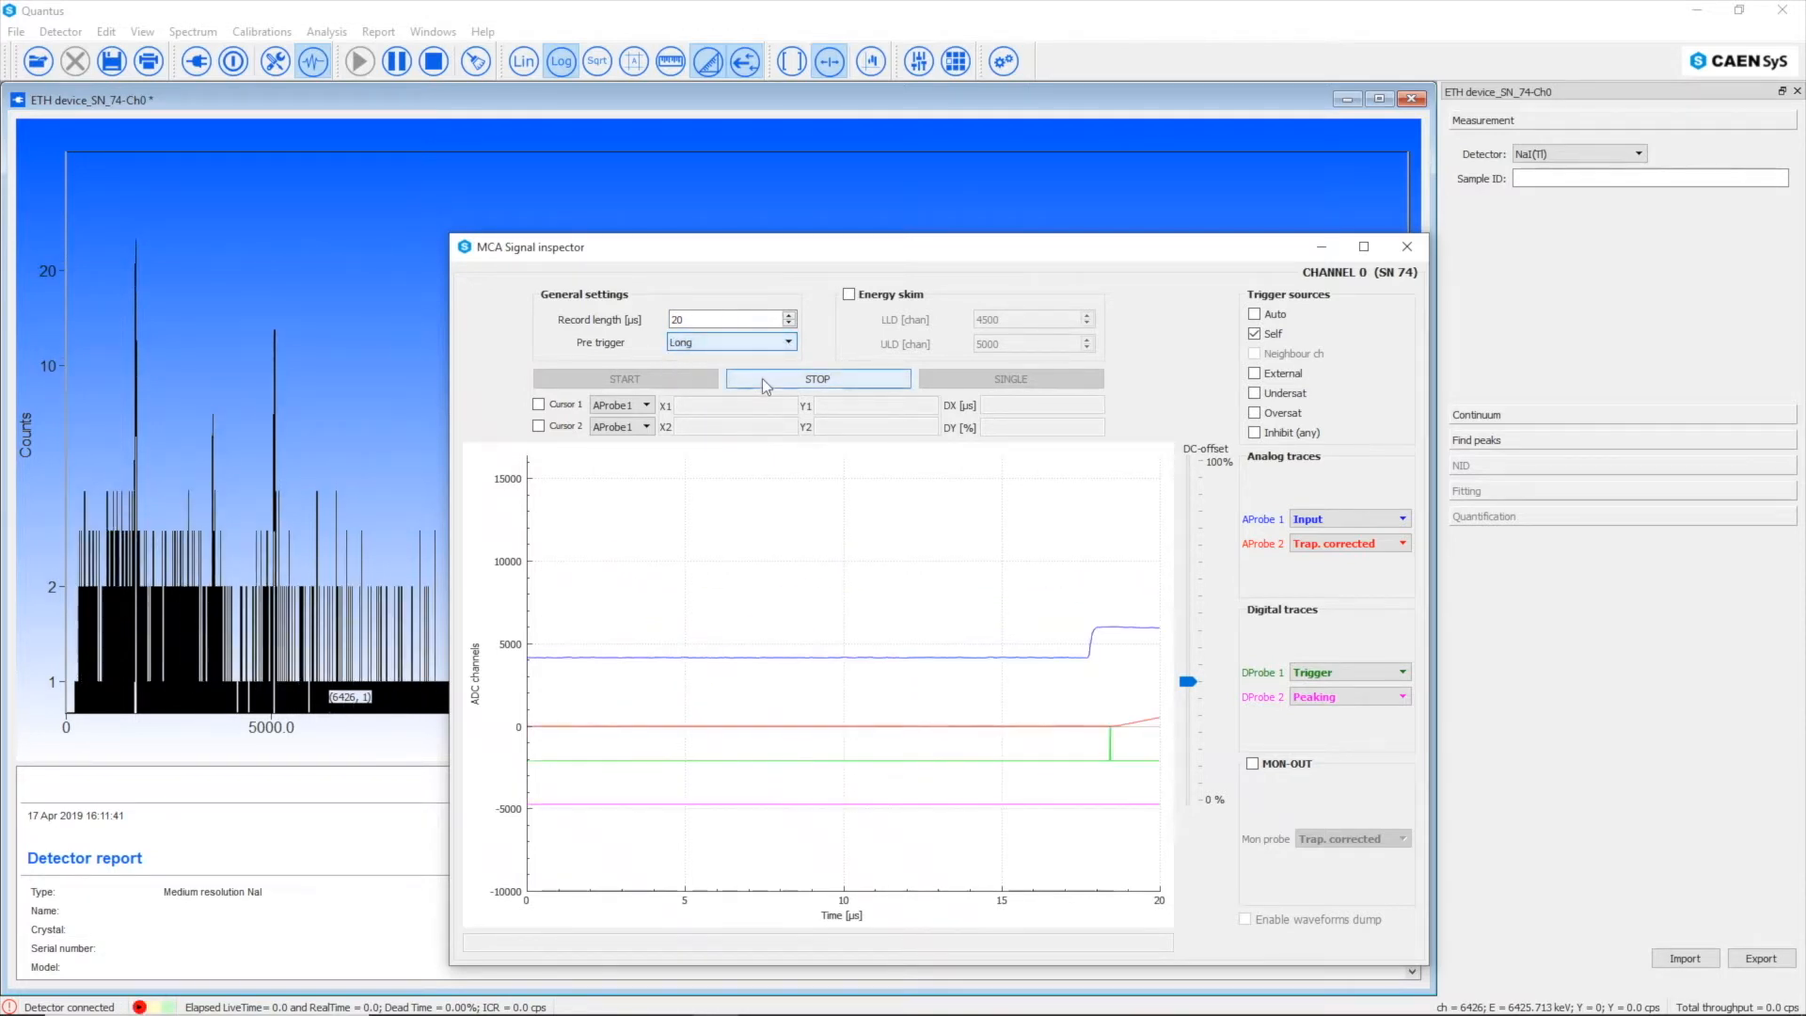
pyautogui.click(788, 343)
pyautogui.click(716, 367)
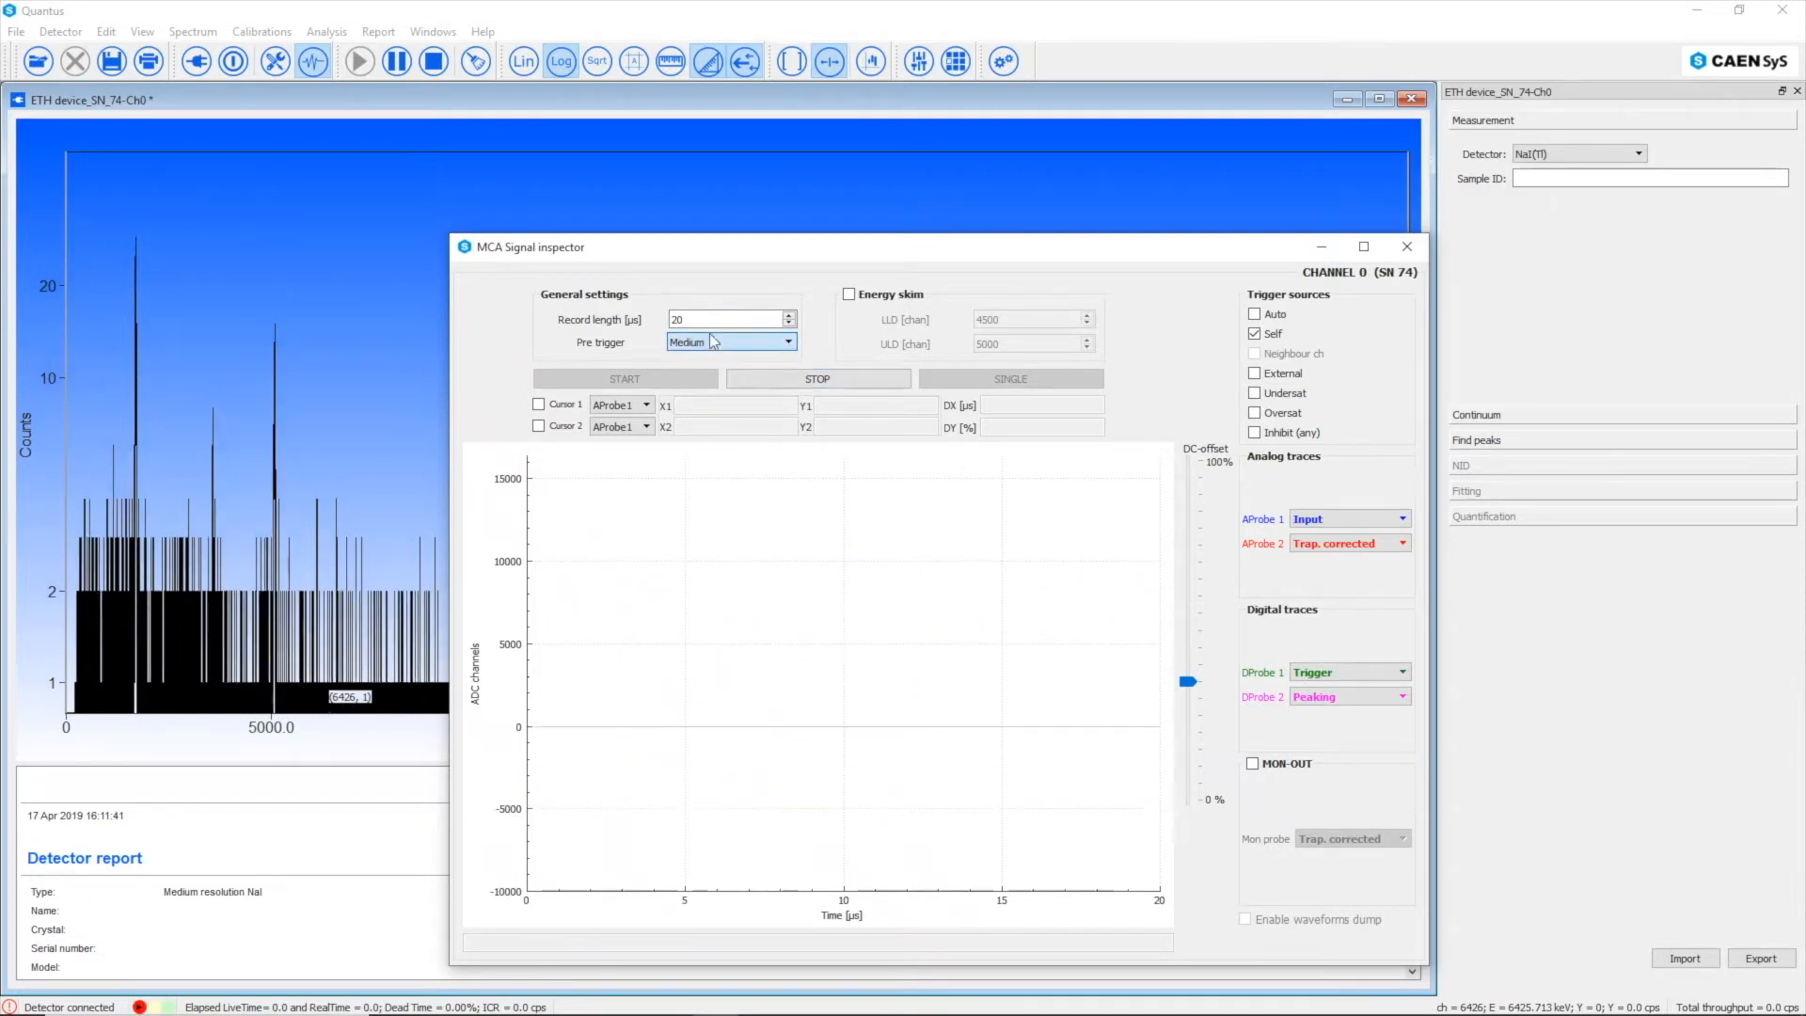
# Step: Set the record length to 120 µs and switch Energy skim on and off again
pyautogui.click(673, 320)
pyautogui.write('1')
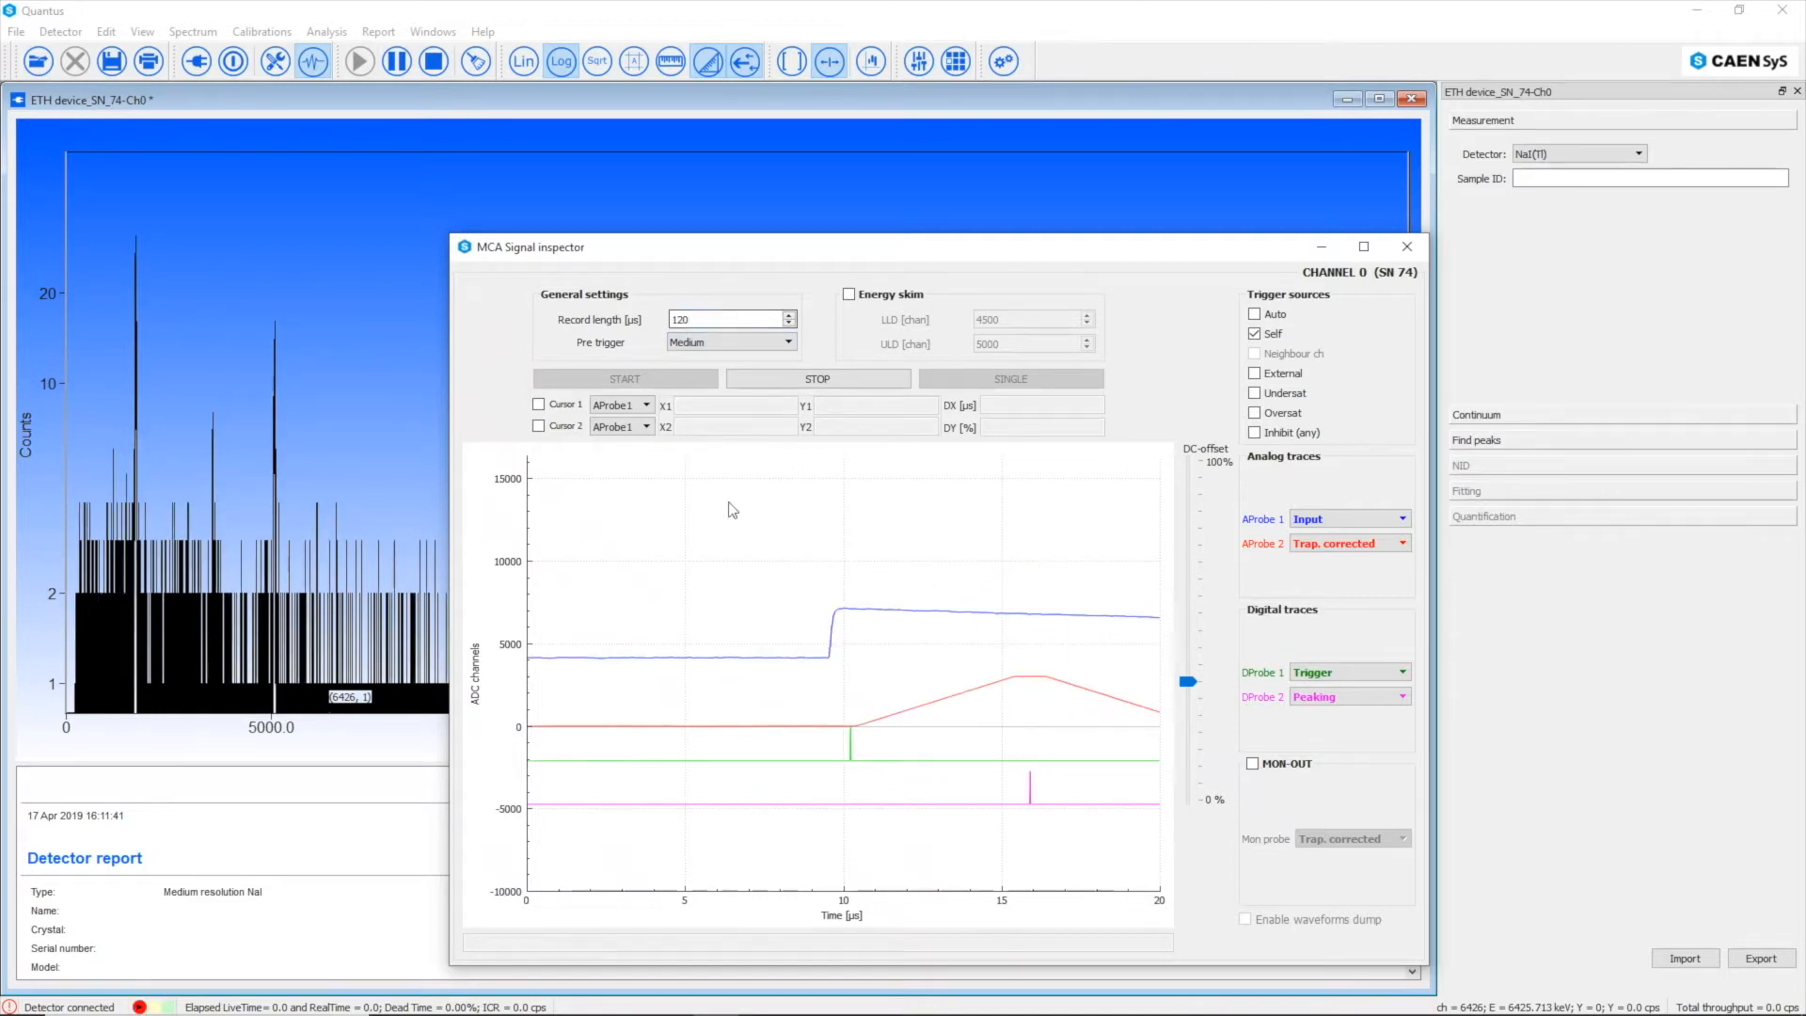
pyautogui.click(850, 295)
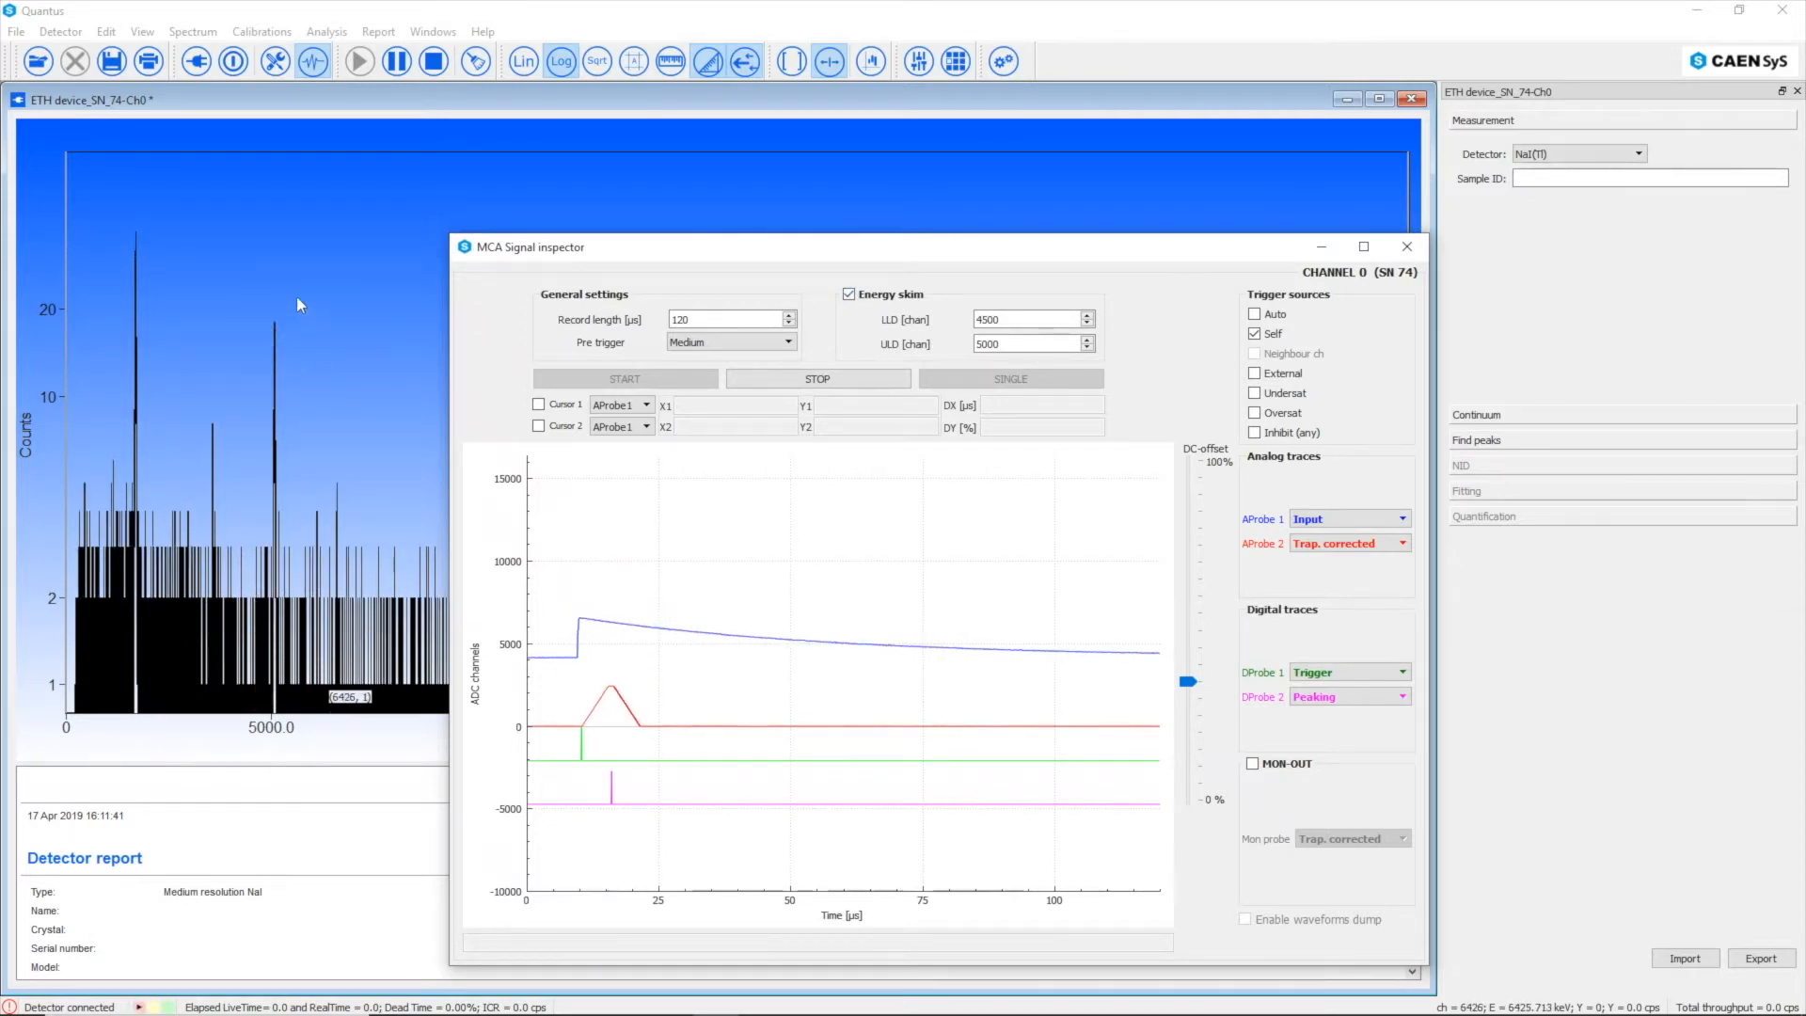
pyautogui.click(894, 296)
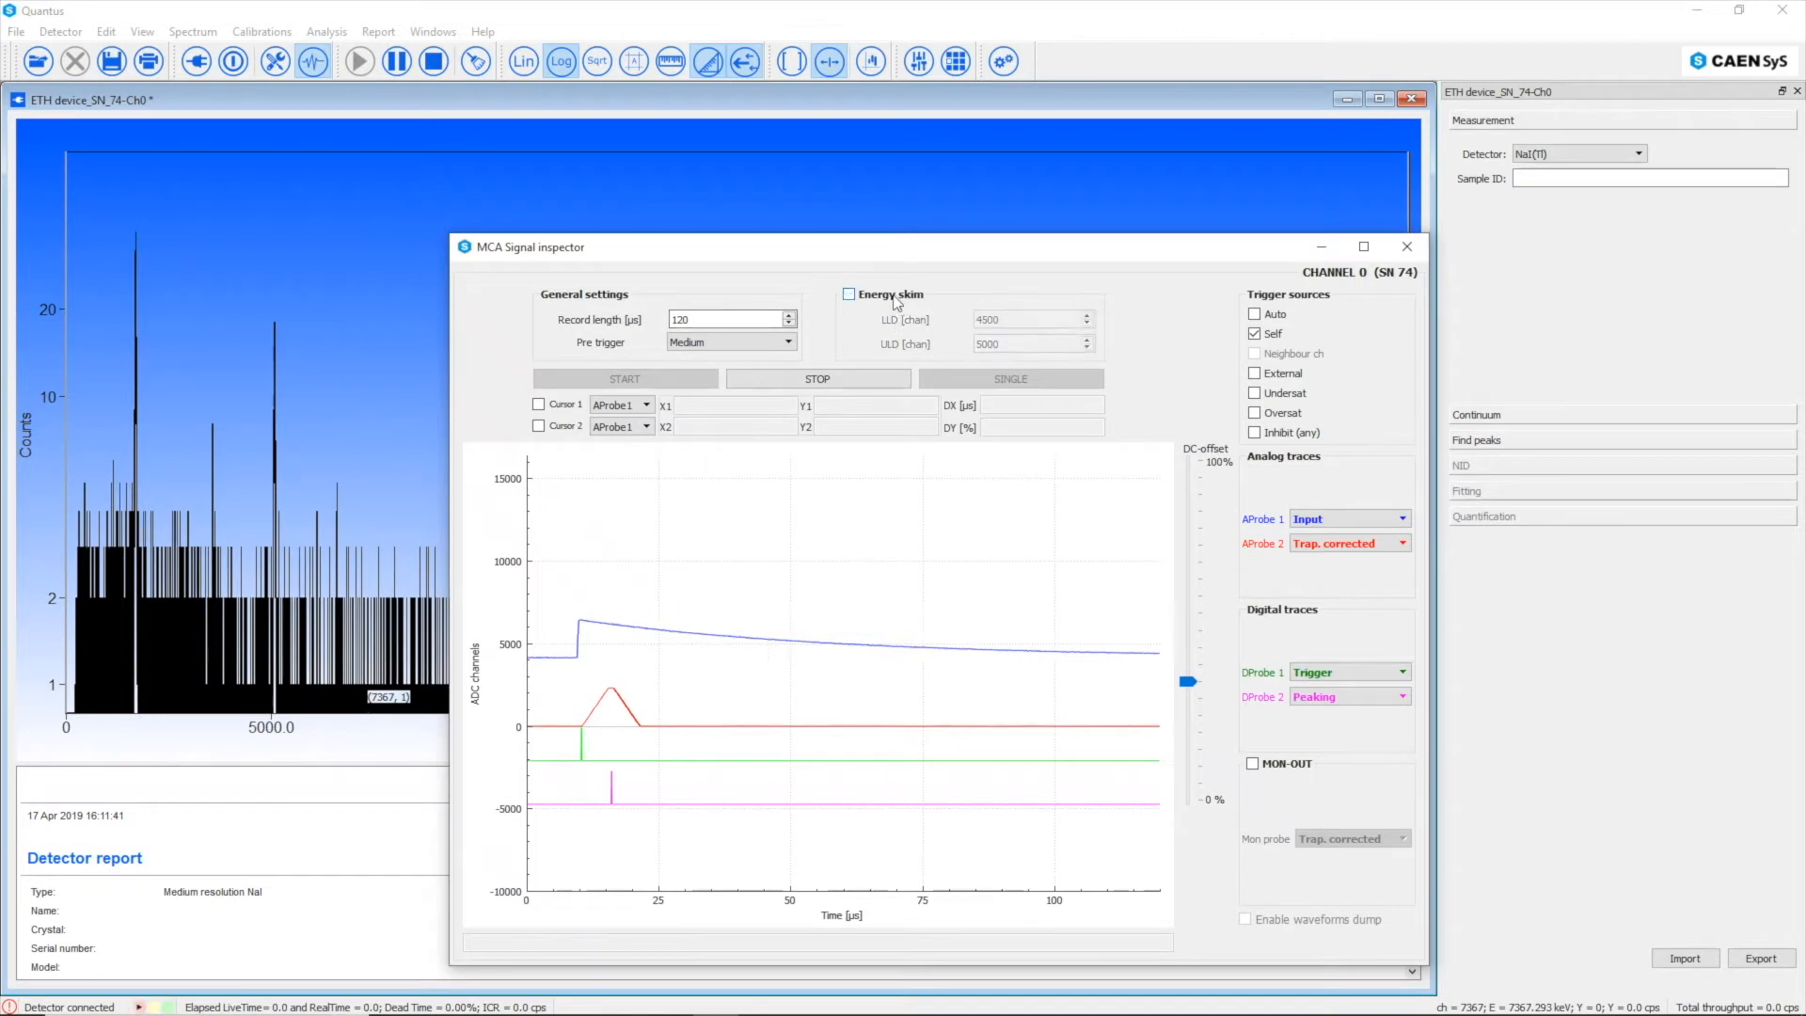
# Step: Stop the continuous waveform acquisition and capture a series of single waveforms one after another
pyautogui.click(843, 374)
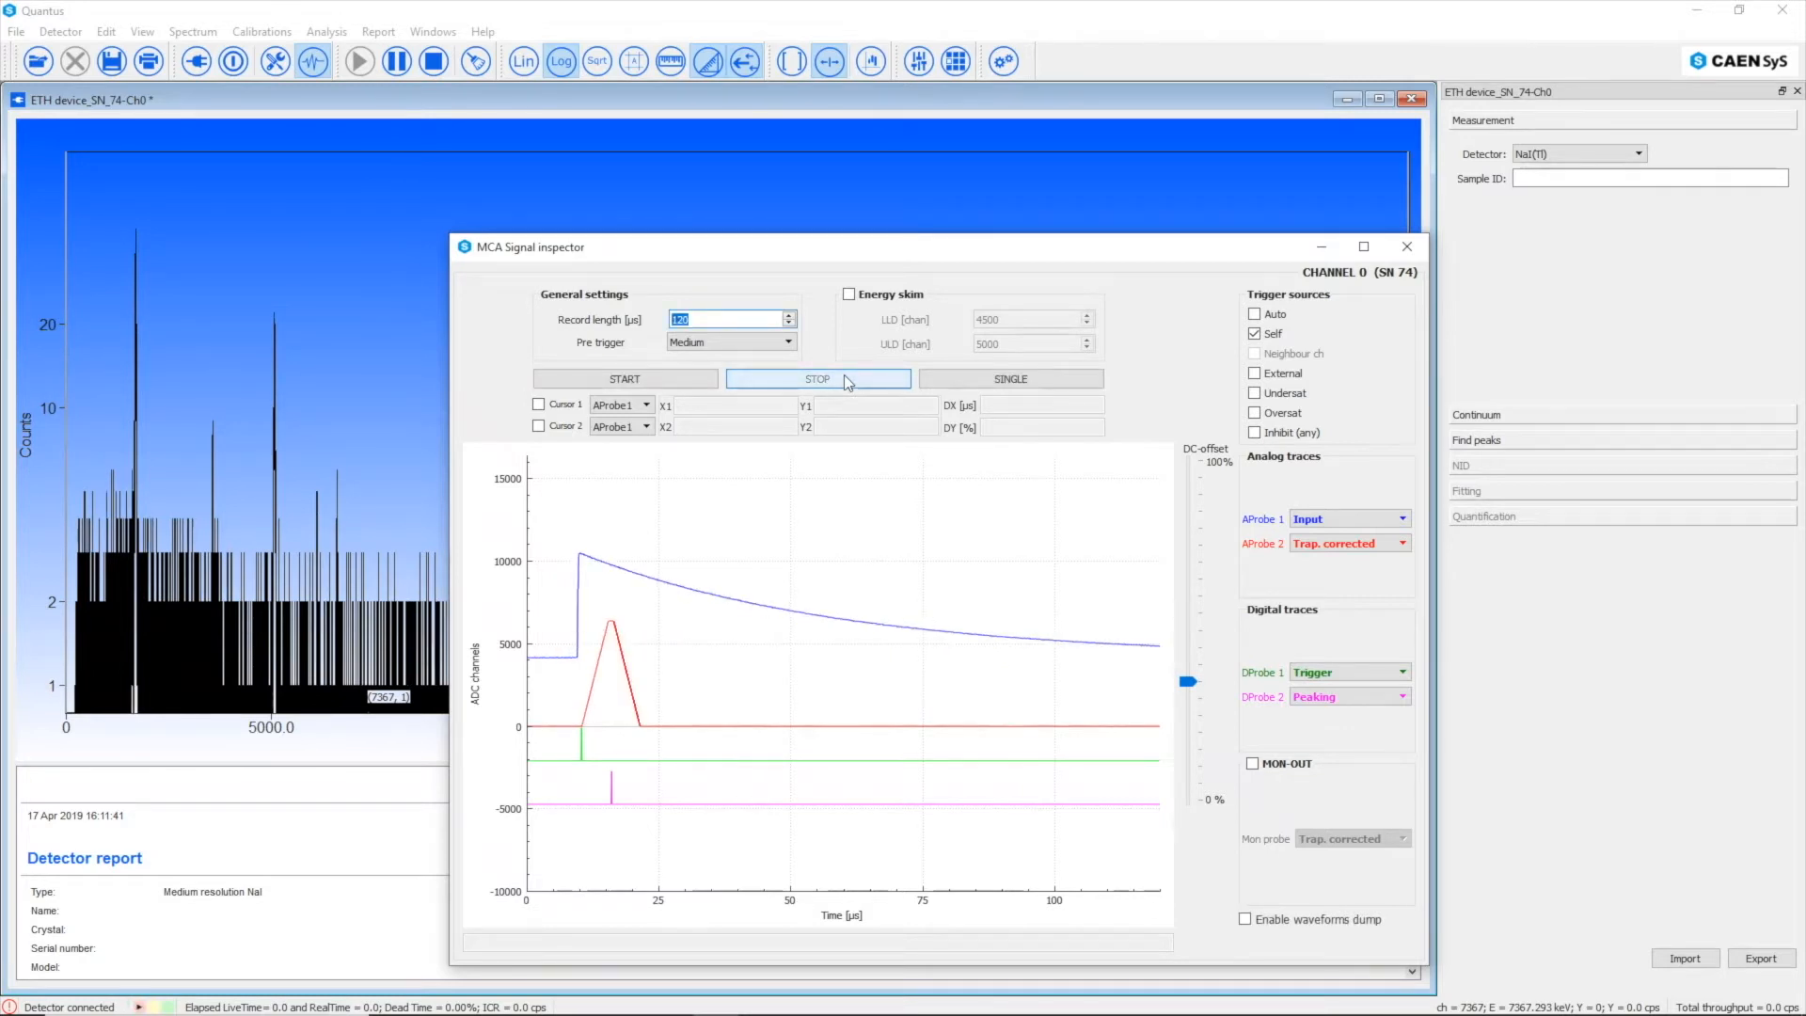
pyautogui.click(974, 385)
pyautogui.click(974, 386)
pyautogui.click(974, 386)
pyautogui.click(974, 386)
pyautogui.click(975, 386)
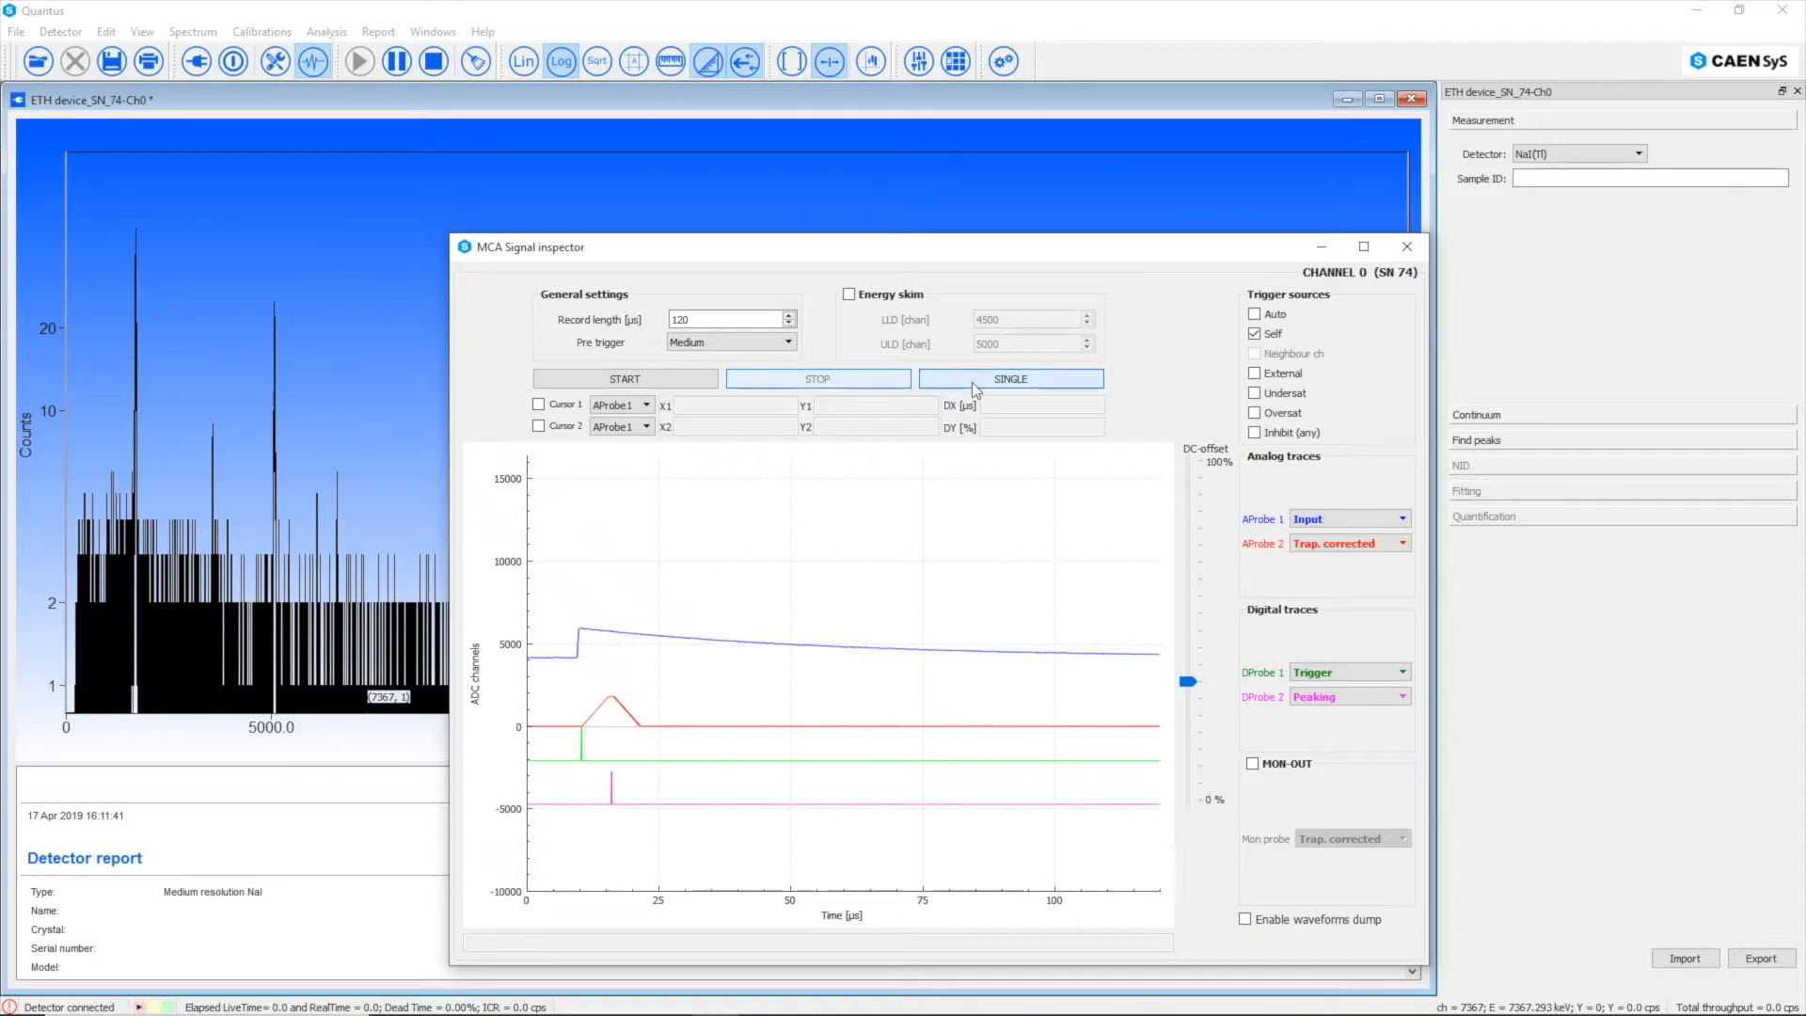
pyautogui.click(974, 385)
pyautogui.click(975, 386)
pyautogui.click(974, 386)
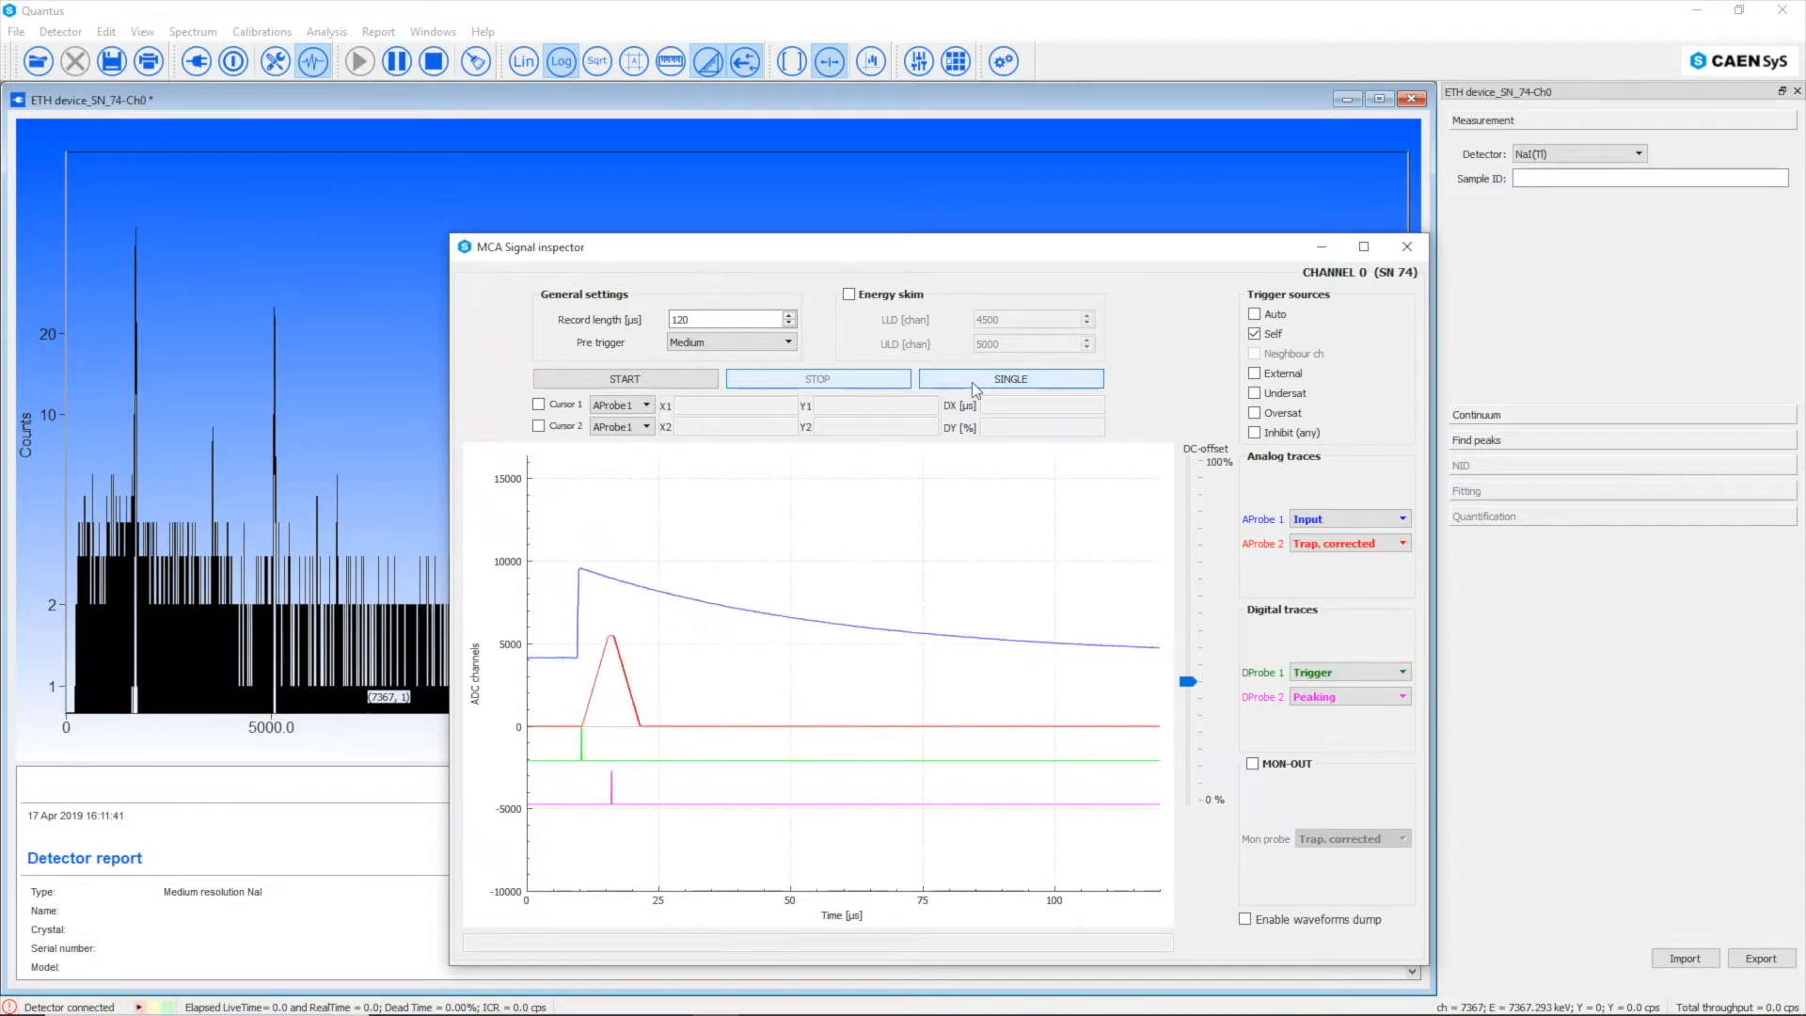
# Step: Enable Cursor 1 on AProbe1 and place it just before the input pulse rises, at about 8.92 µs
pyautogui.click(538, 405)
pyautogui.moveTo(846, 468); pyautogui.dragTo(839, 466)
pyautogui.moveTo(588, 485); pyautogui.dragTo(578, 489)
# Step: Assign Cursor 2 to DProbe2, enable it and place it at the Peaking pulse, at about 16.23 µs
pyautogui.click(605, 427)
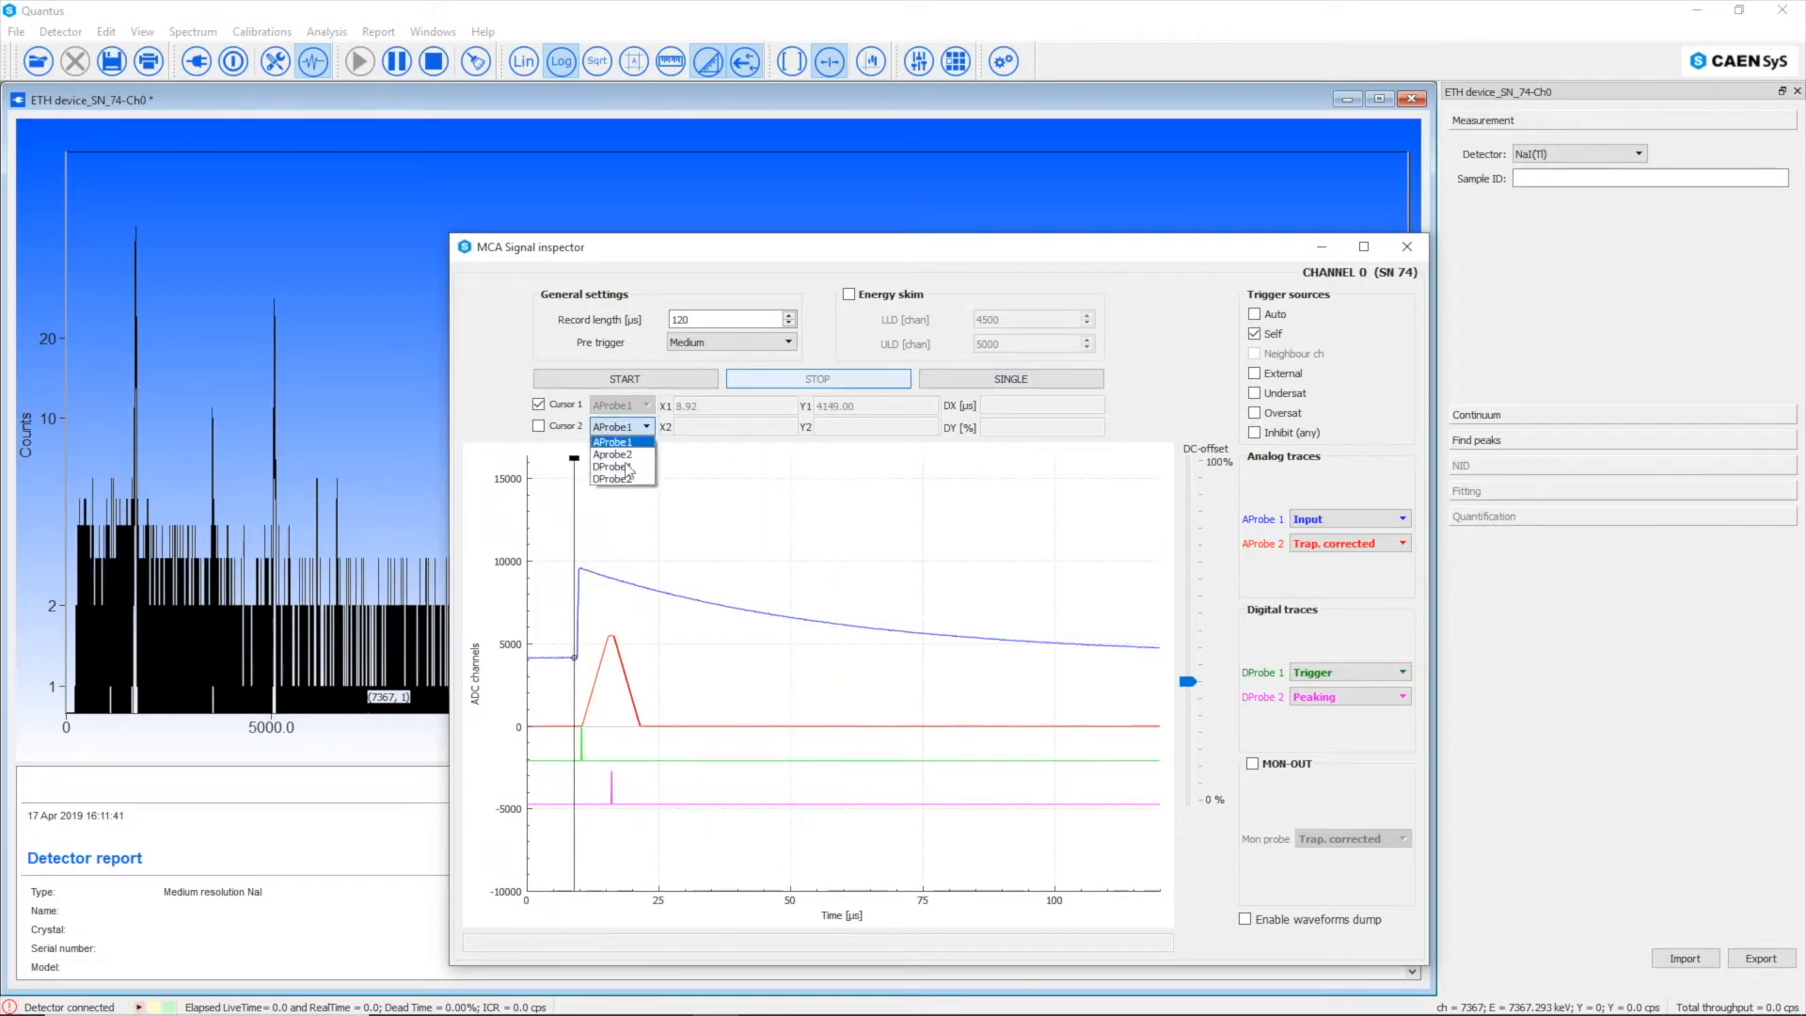
pyautogui.click(612, 488)
pyautogui.click(565, 427)
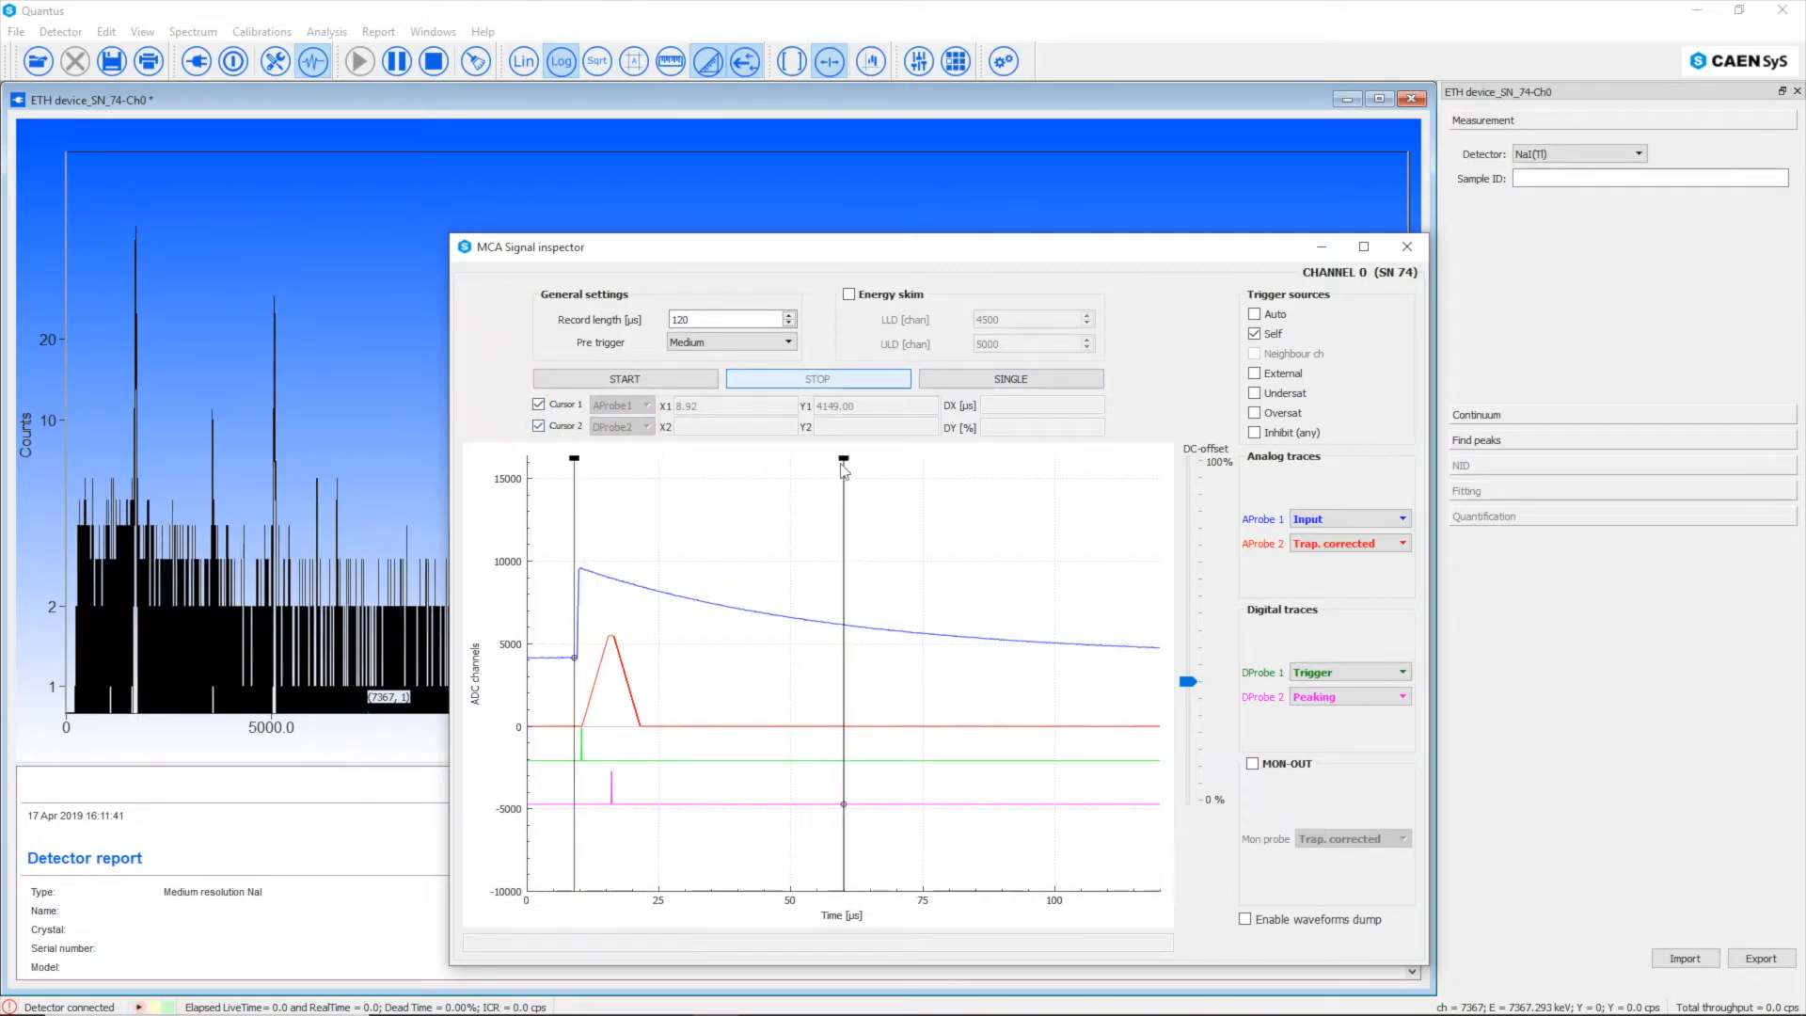
pyautogui.moveTo(844, 470); pyautogui.dragTo(787, 475)
pyautogui.moveTo(660, 494); pyautogui.dragTo(619, 499)
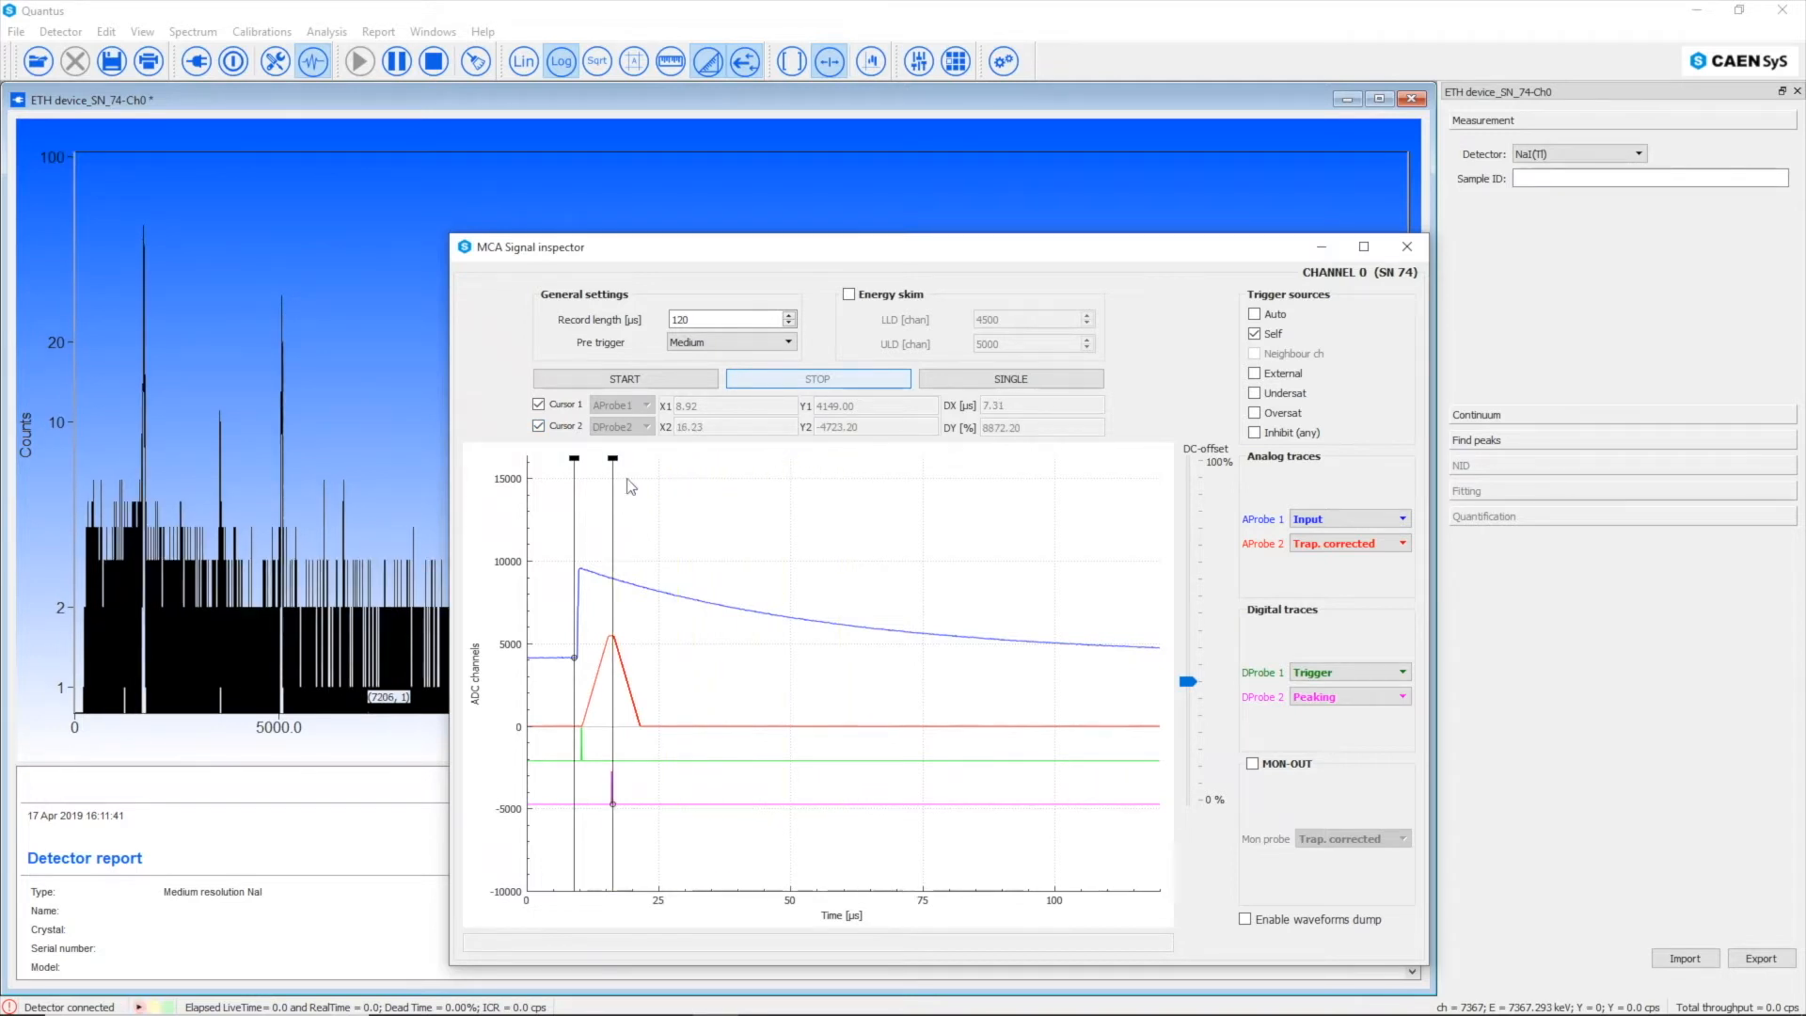
# Step: Restart the waveform acquisition and lower the DC-offset to about 20%, keeping the input baseline just above zero
pyautogui.click(671, 381)
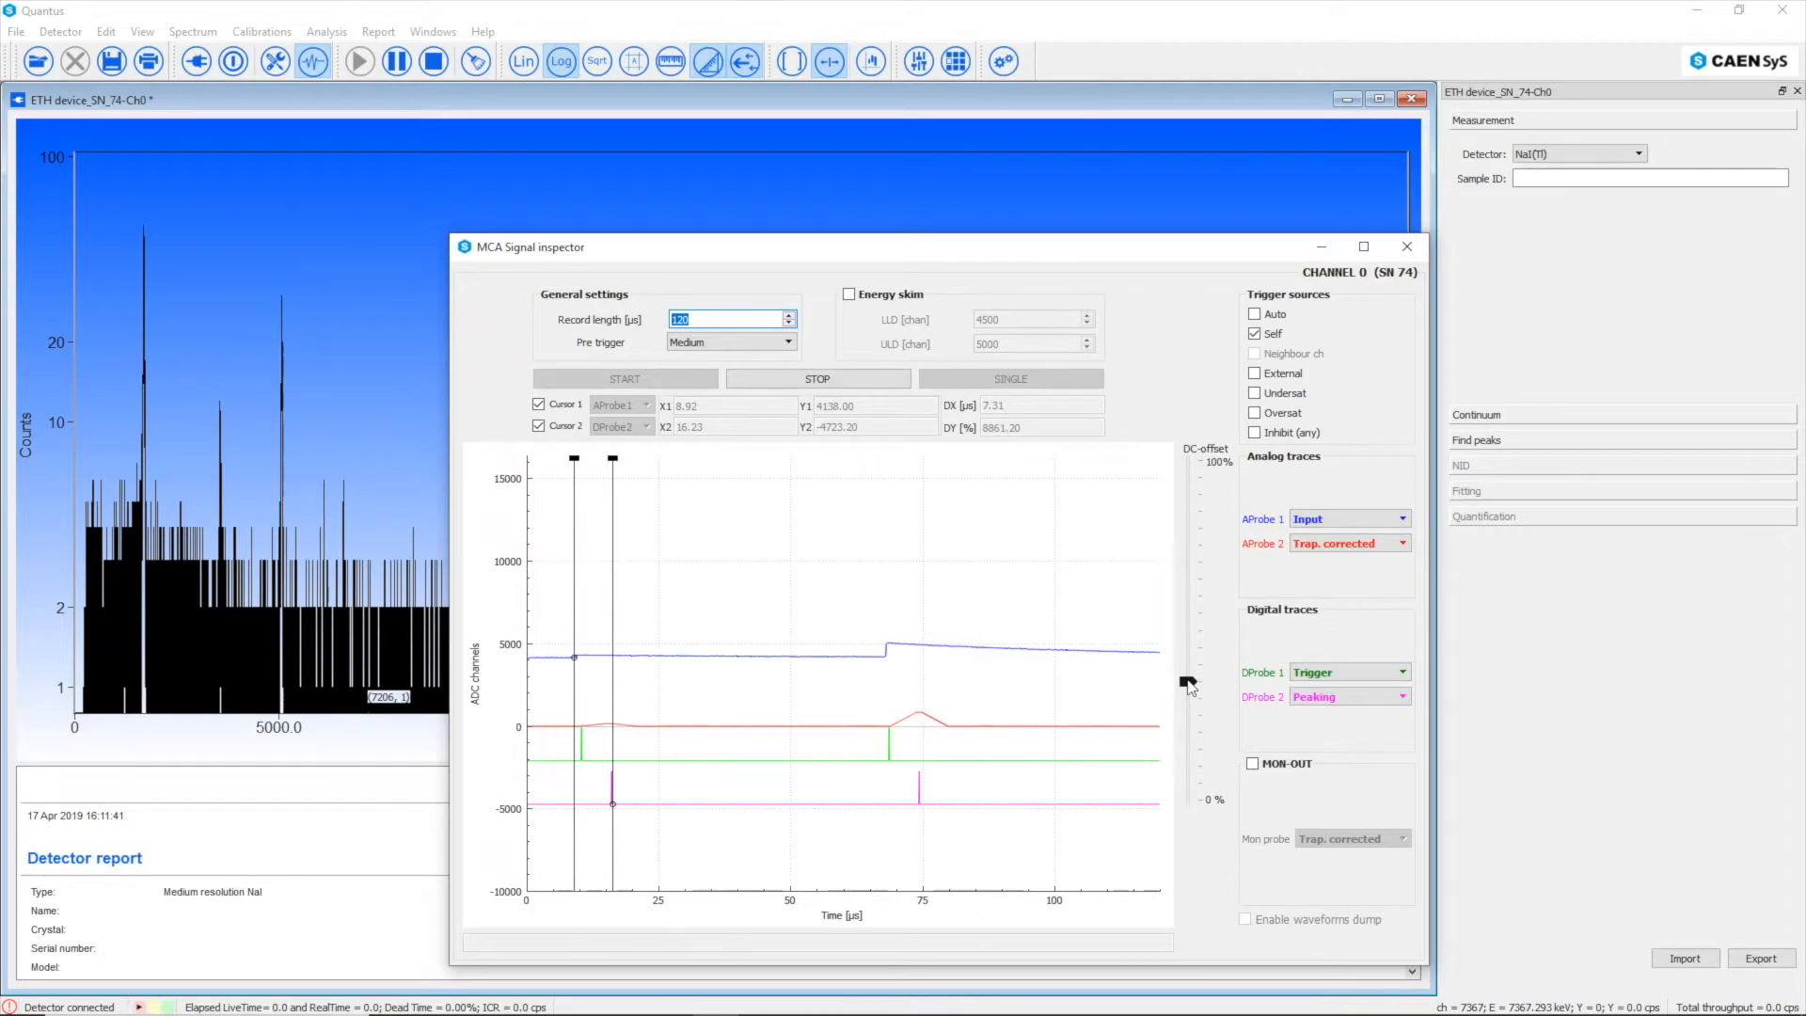
pyautogui.click(1188, 684)
pyautogui.moveTo(1187, 679); pyautogui.dragTo(1181, 743)
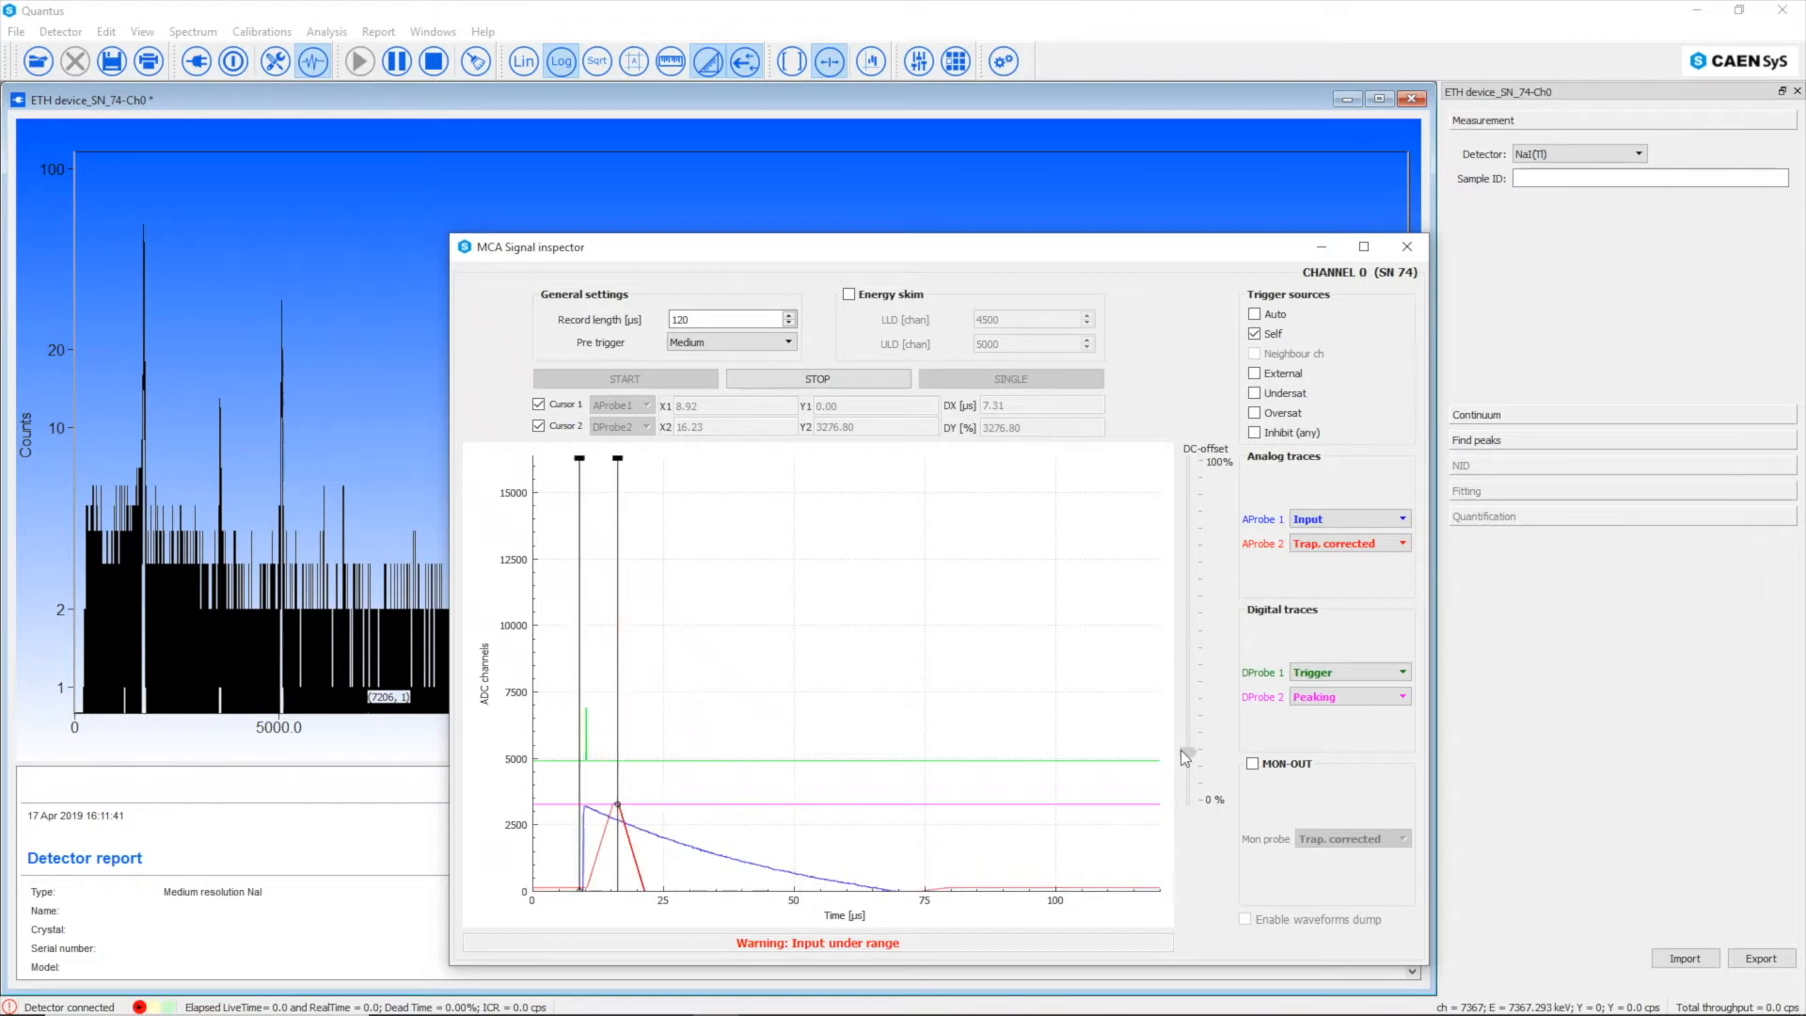
pyautogui.moveTo(1181, 741)
pyautogui.mouseDown()
pyautogui.moveTo(1190, 484)
pyautogui.moveTo(1188, 724)
pyautogui.mouseUp()
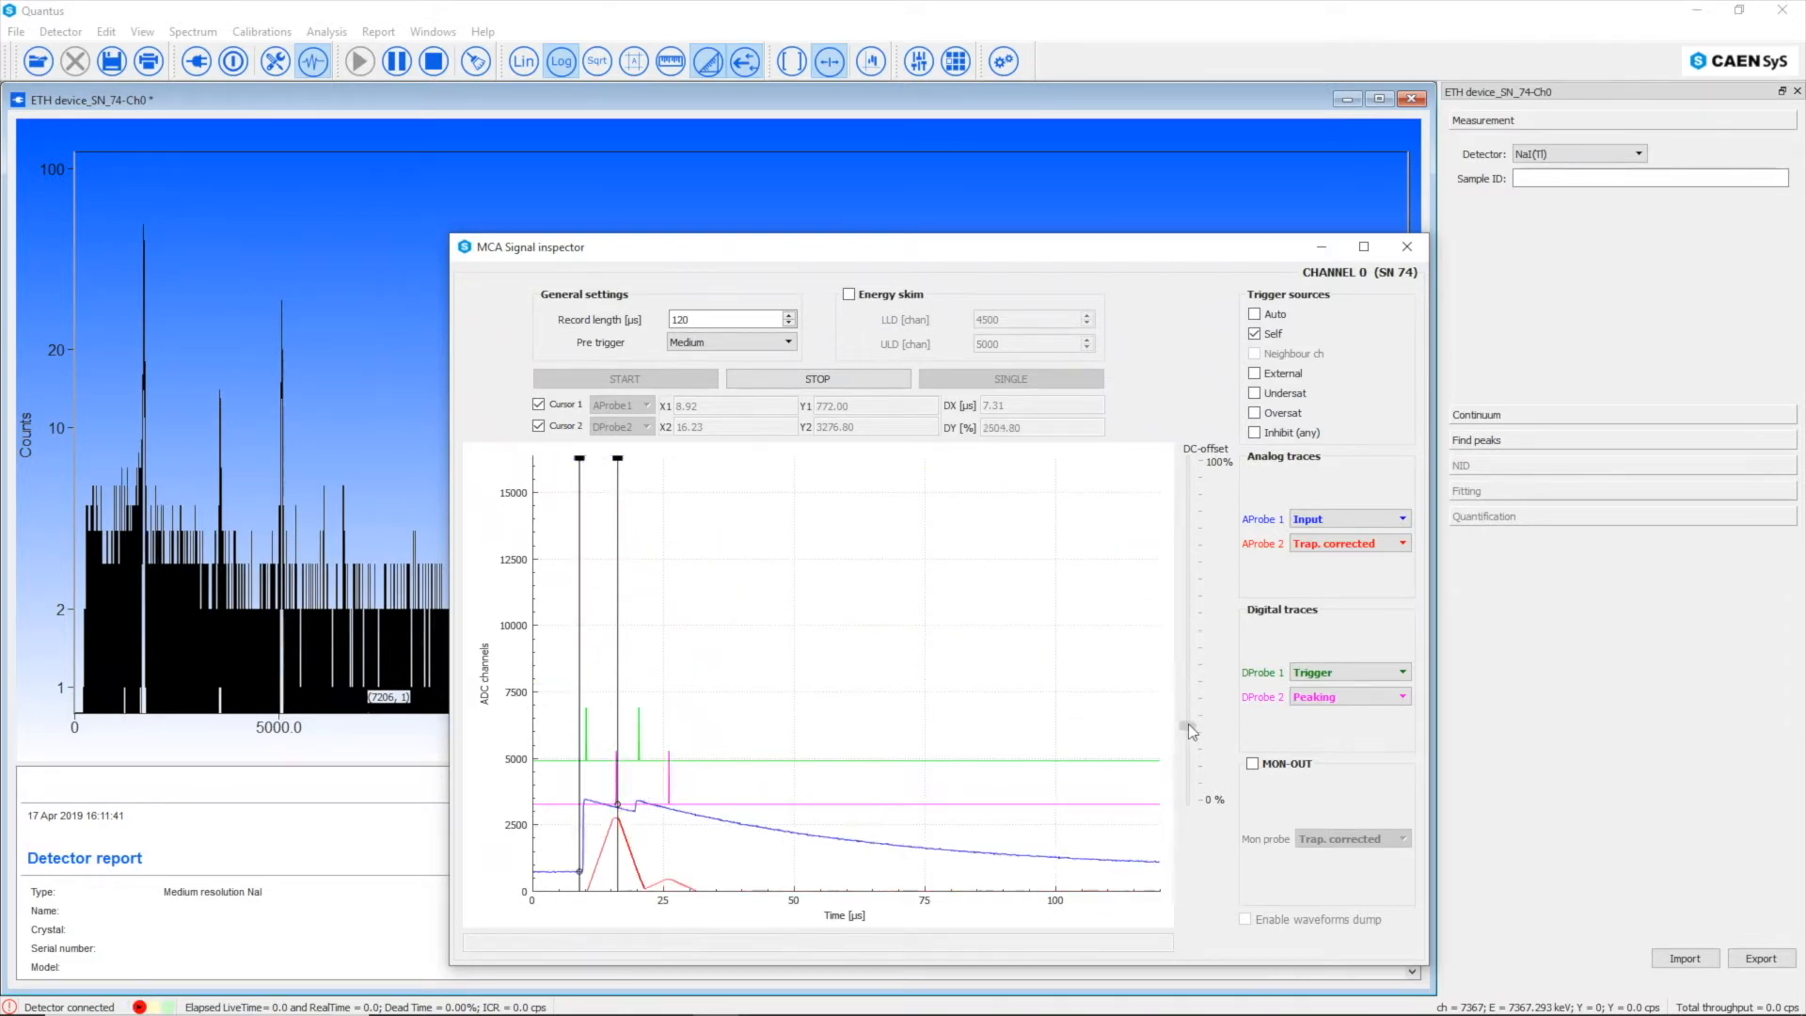
# Step: Turn off both cursors and switch the Self trigger source off and back on
pyautogui.click(561, 404)
pyautogui.click(562, 428)
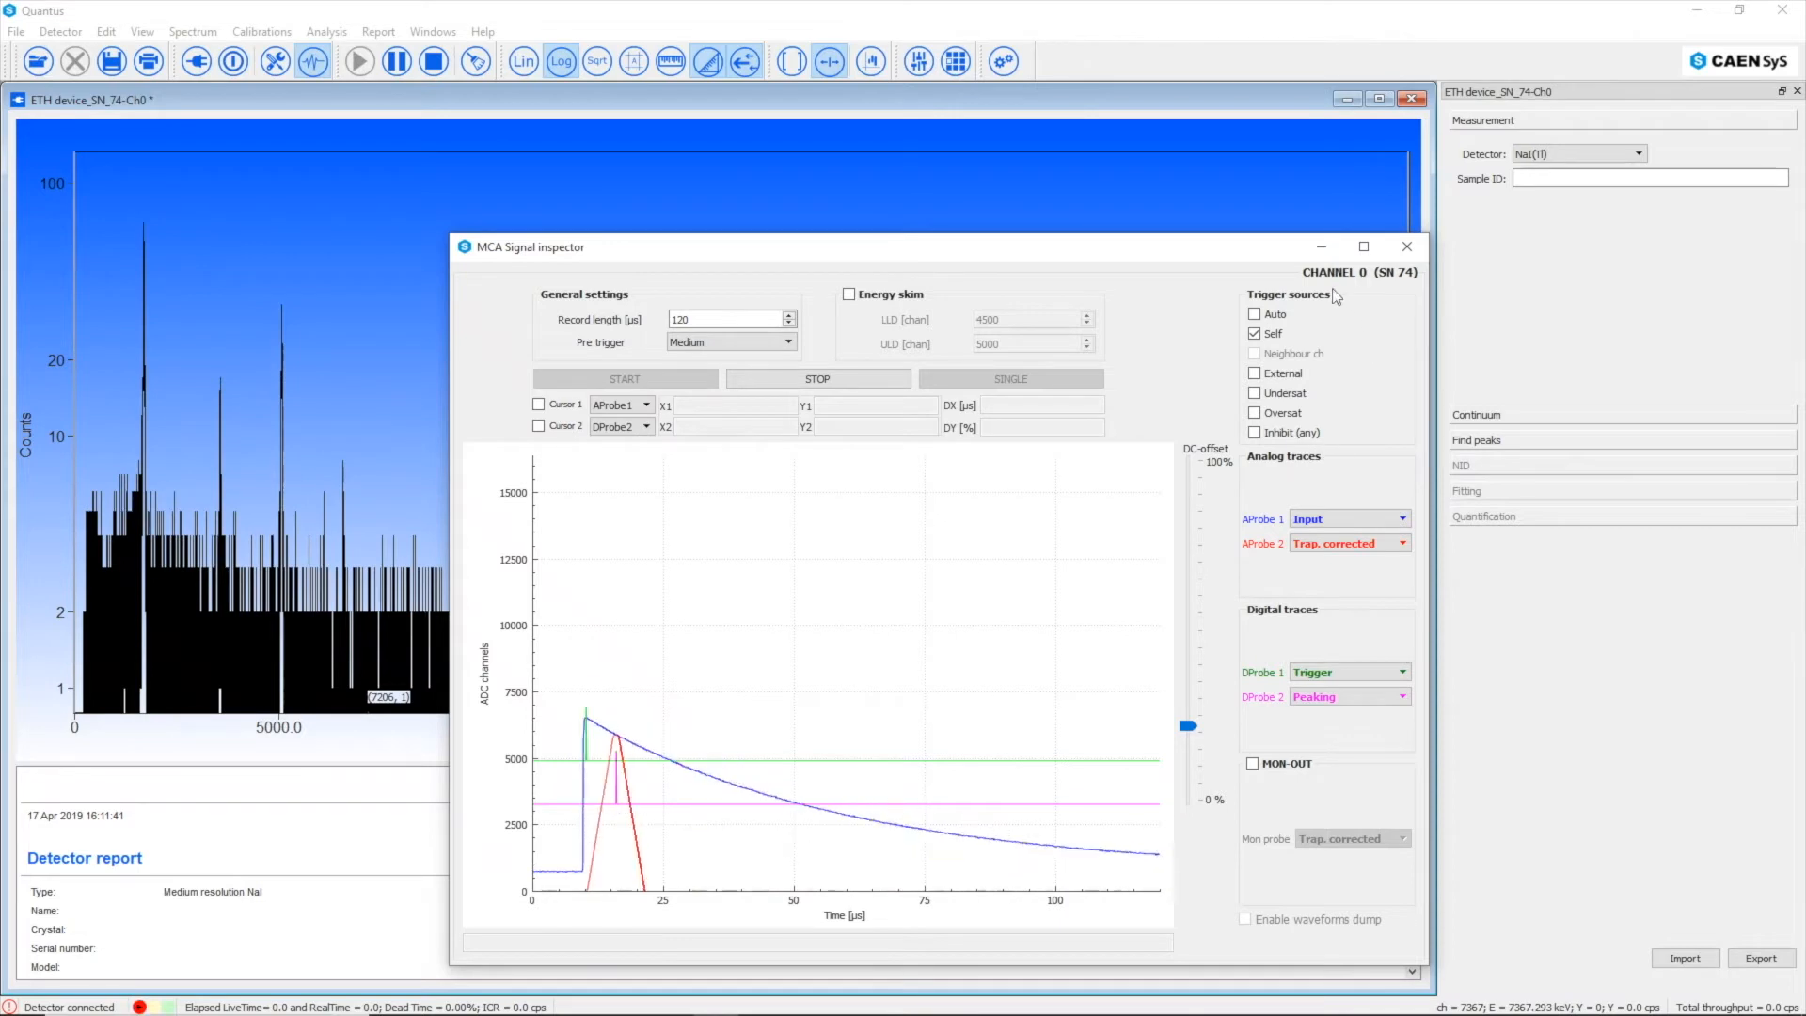
pyautogui.click(1278, 336)
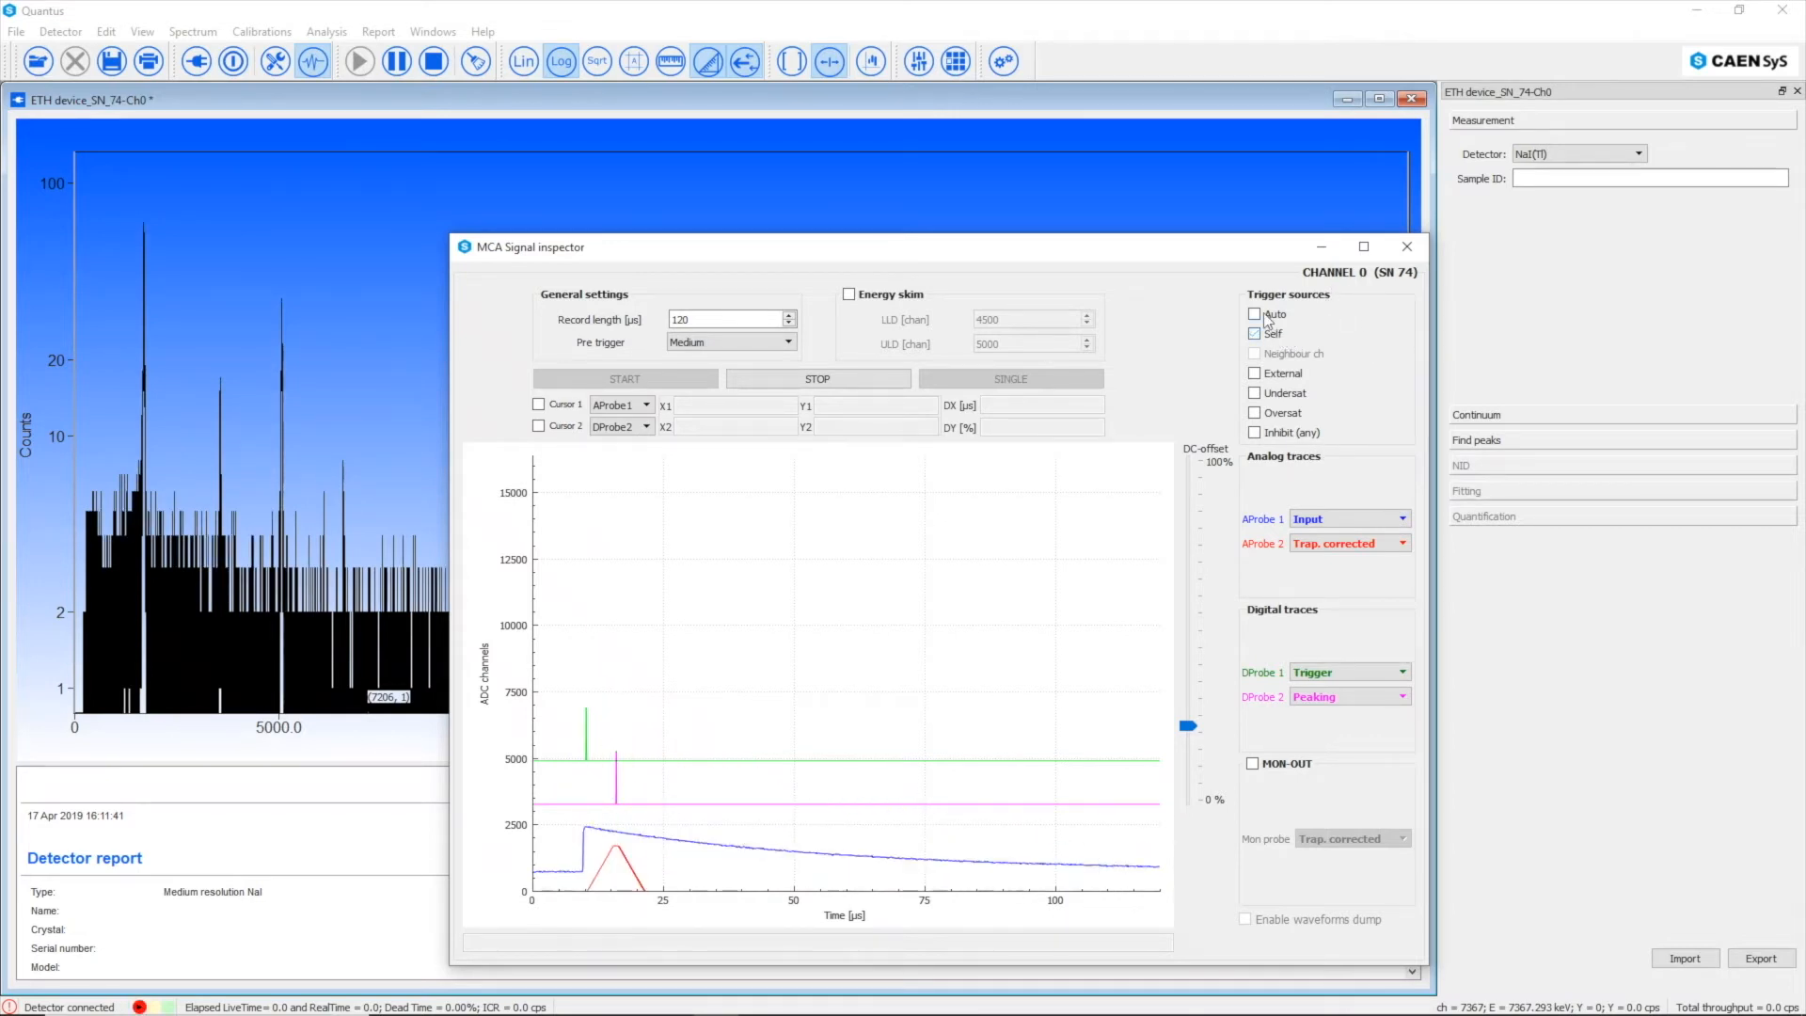
pyautogui.click(1264, 334)
pyautogui.click(1268, 375)
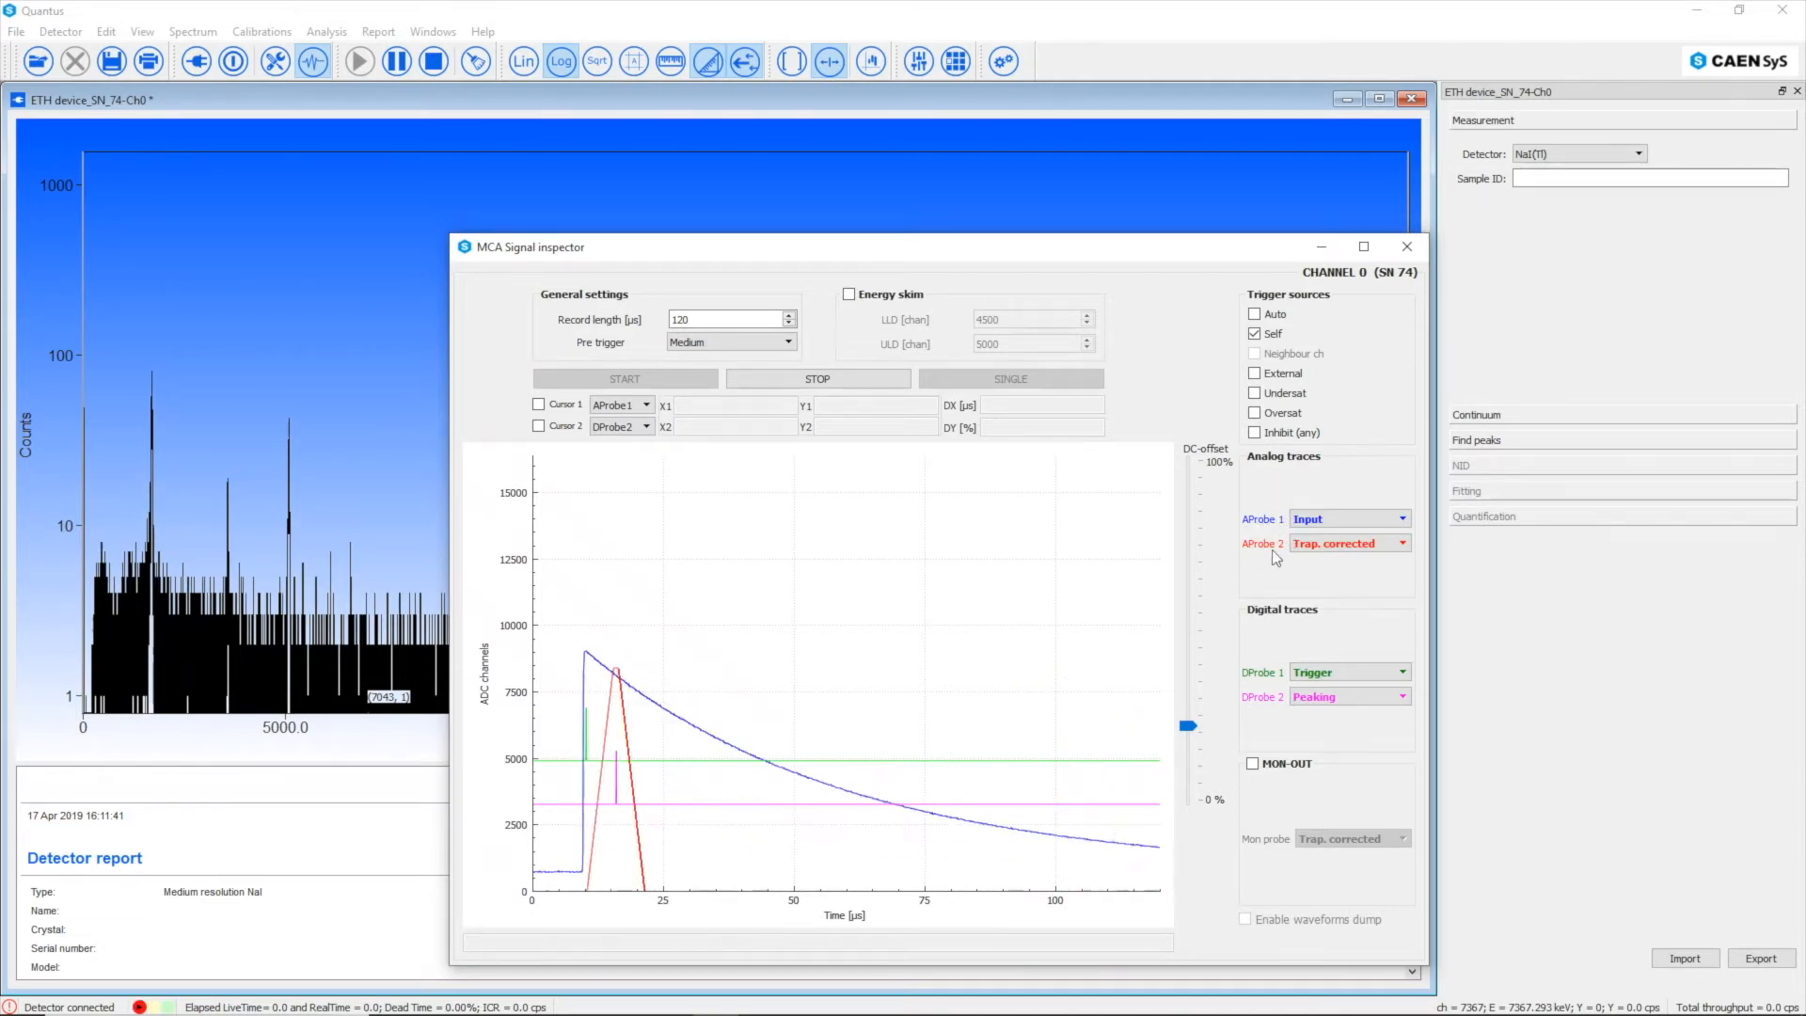
# Step: Examine the signal options offered for the two analog probes and the two digital probes, keeping the current selections
pyautogui.click(1401, 519)
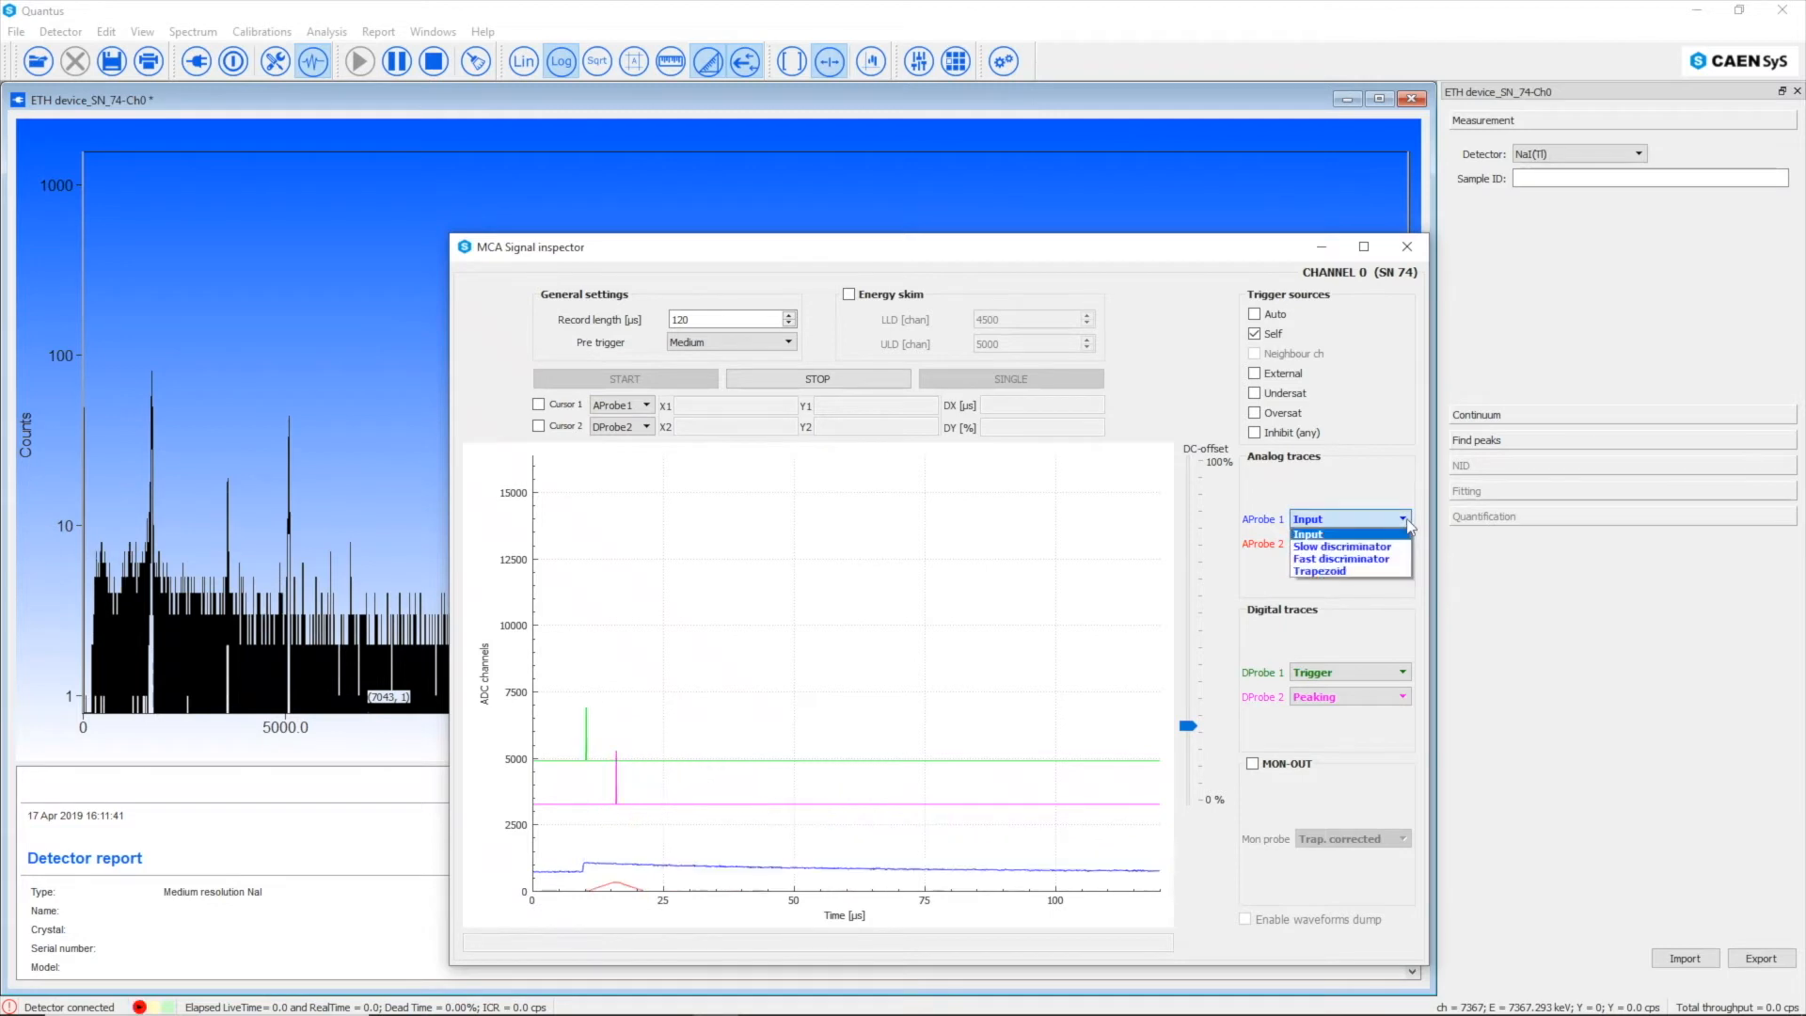
pyautogui.click(1377, 593)
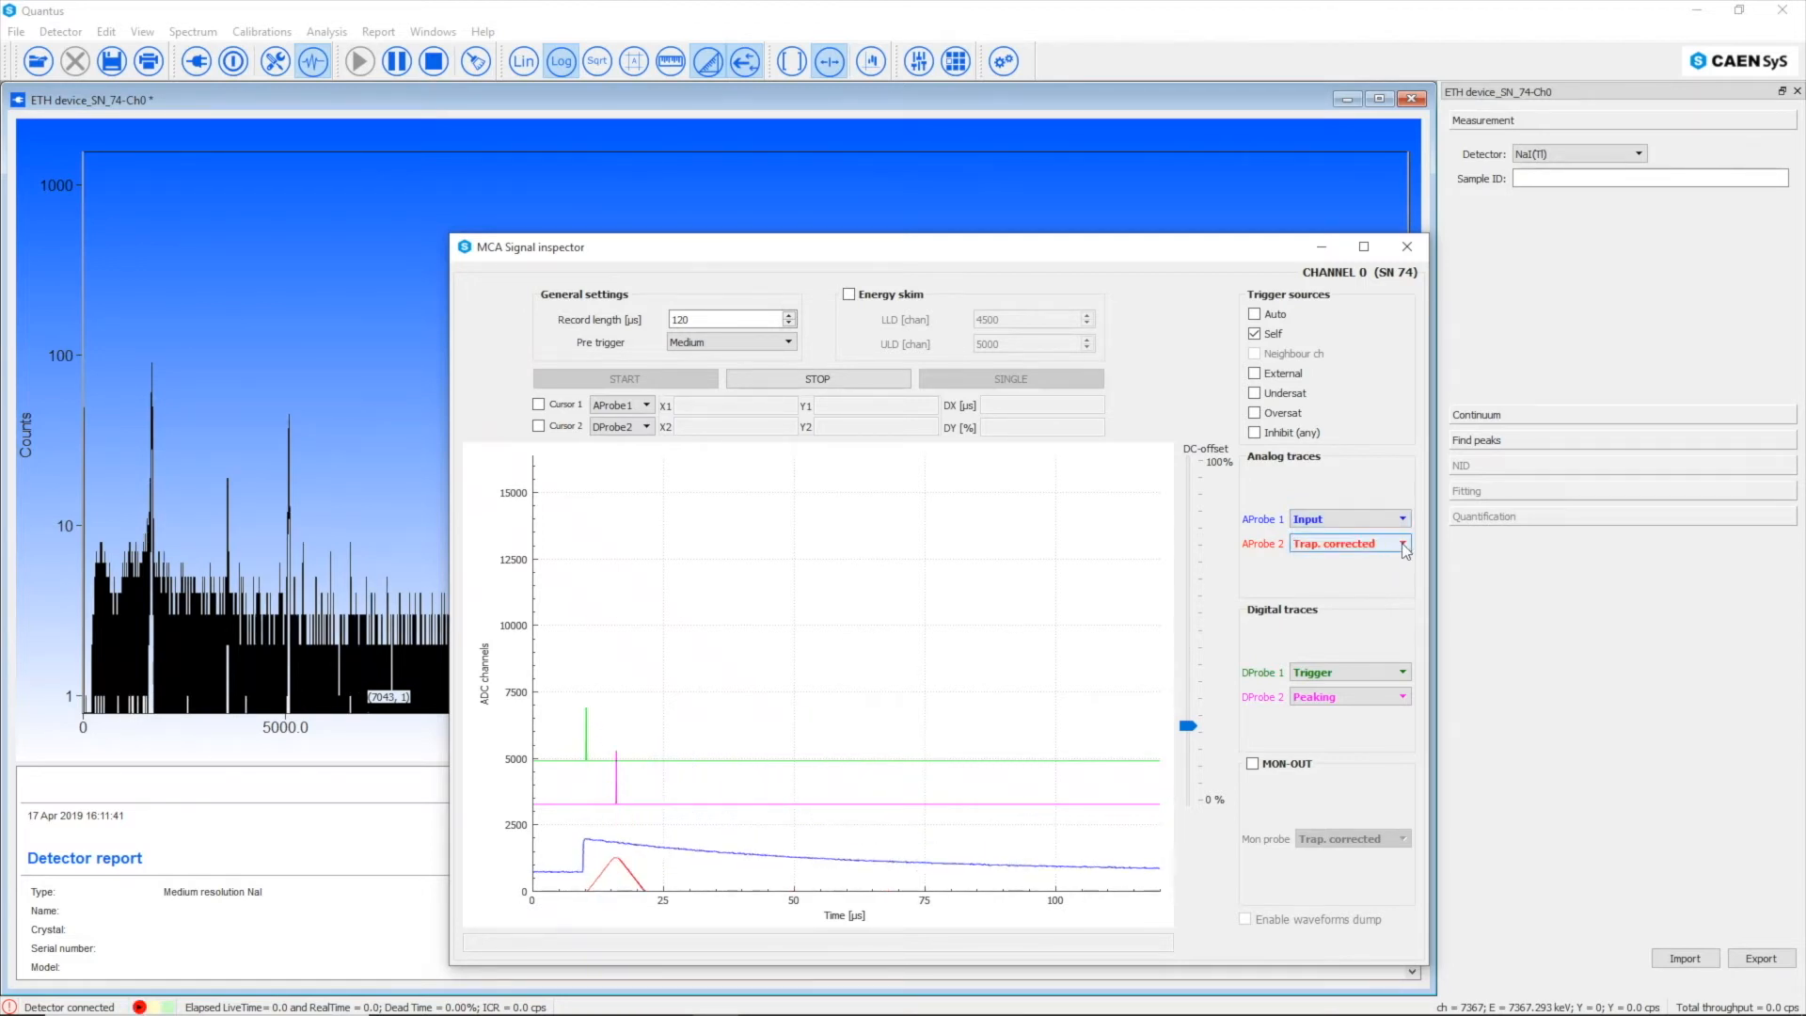
pyautogui.click(1400, 544)
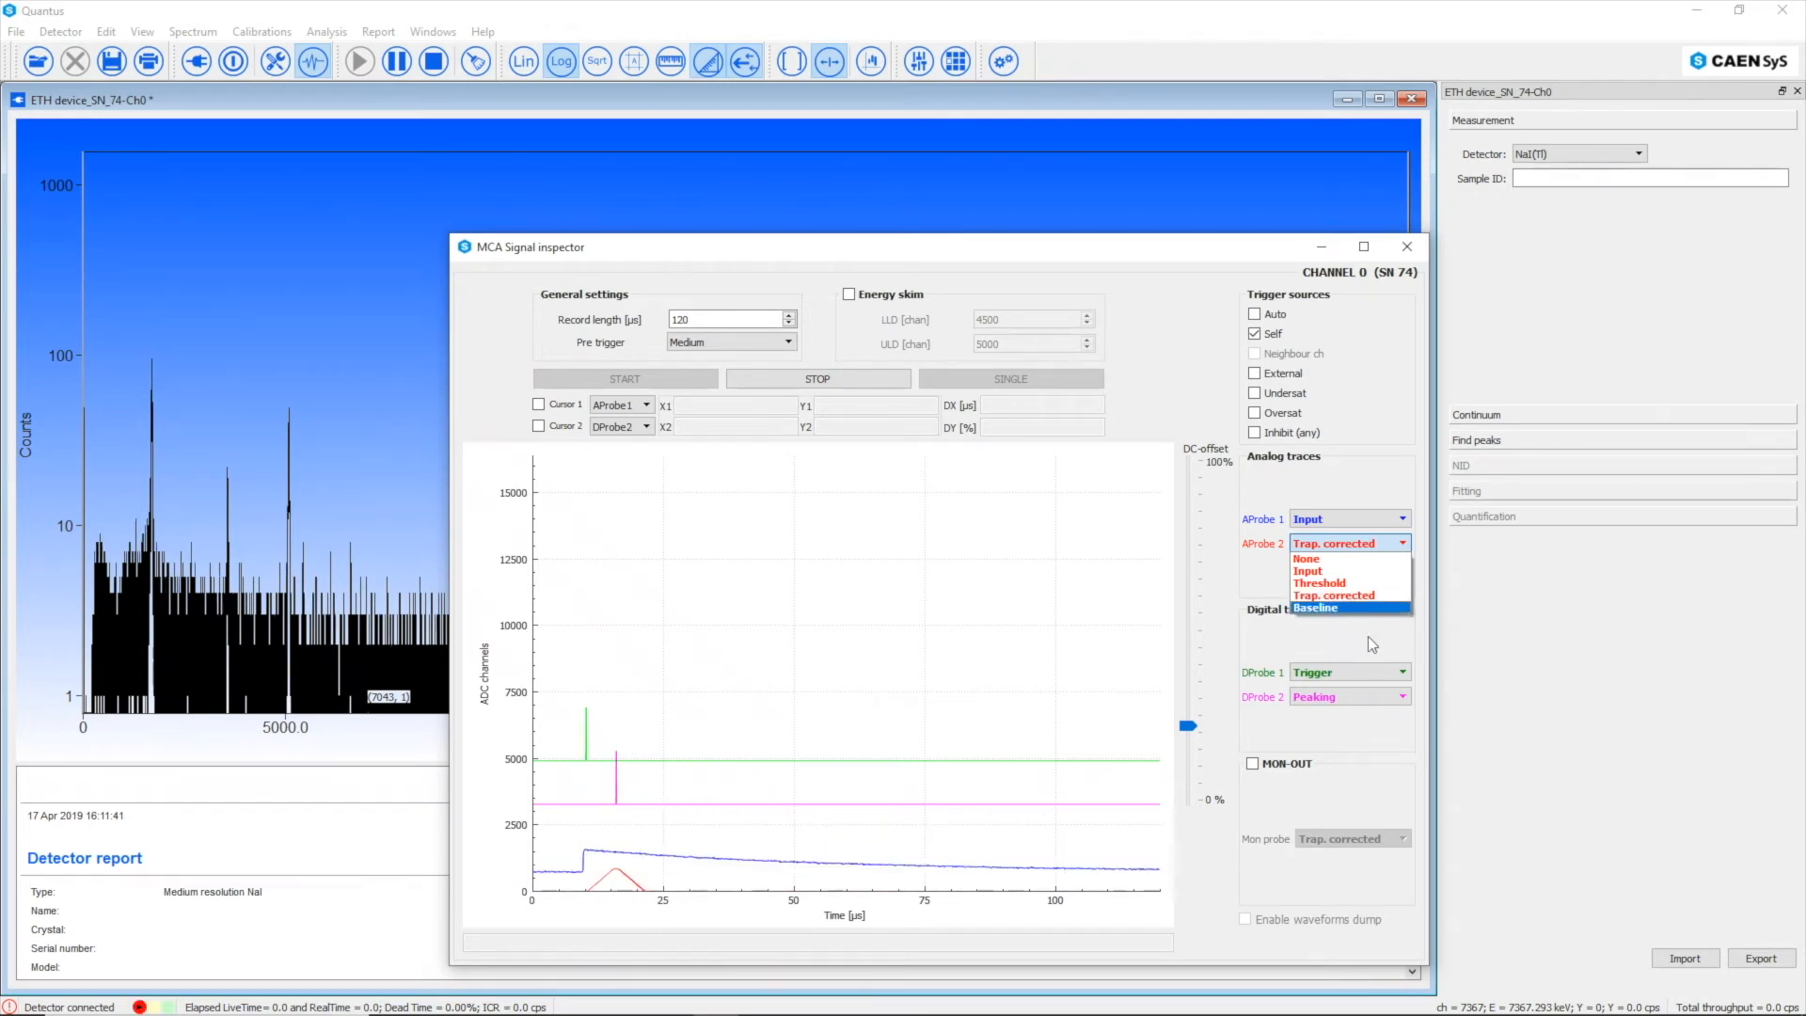
pyautogui.click(1367, 636)
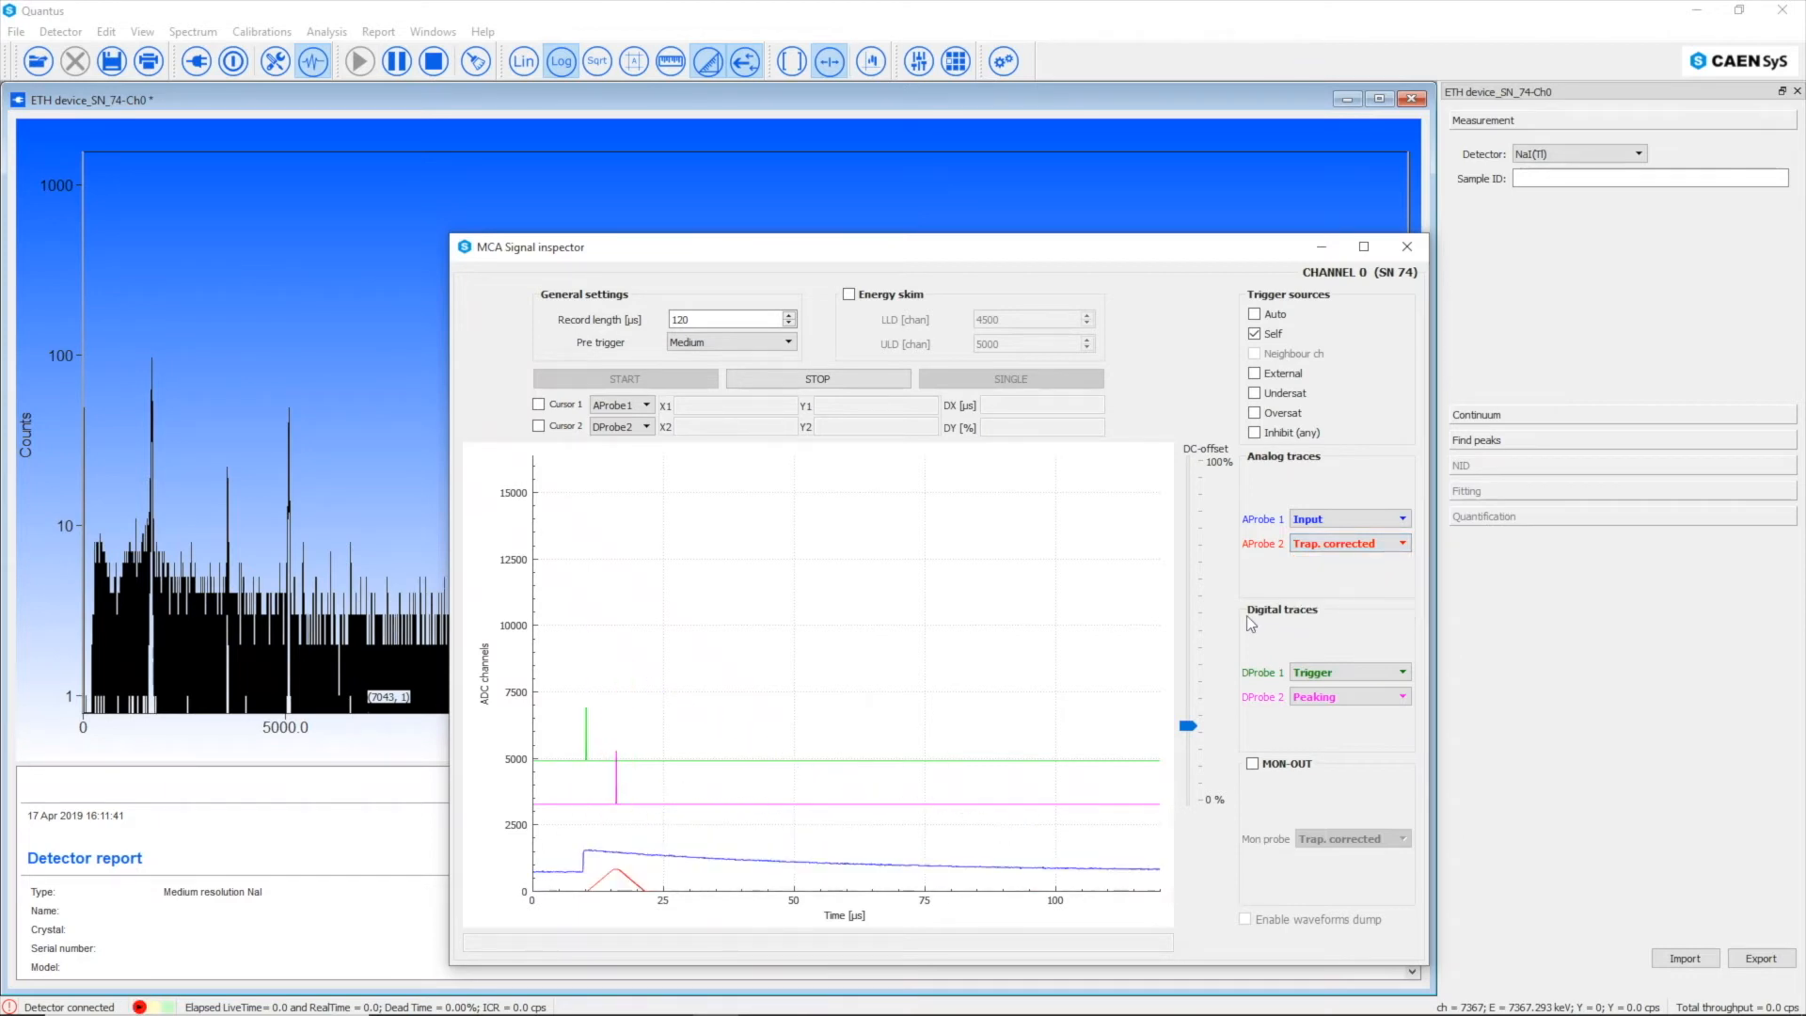
pyautogui.click(1403, 671)
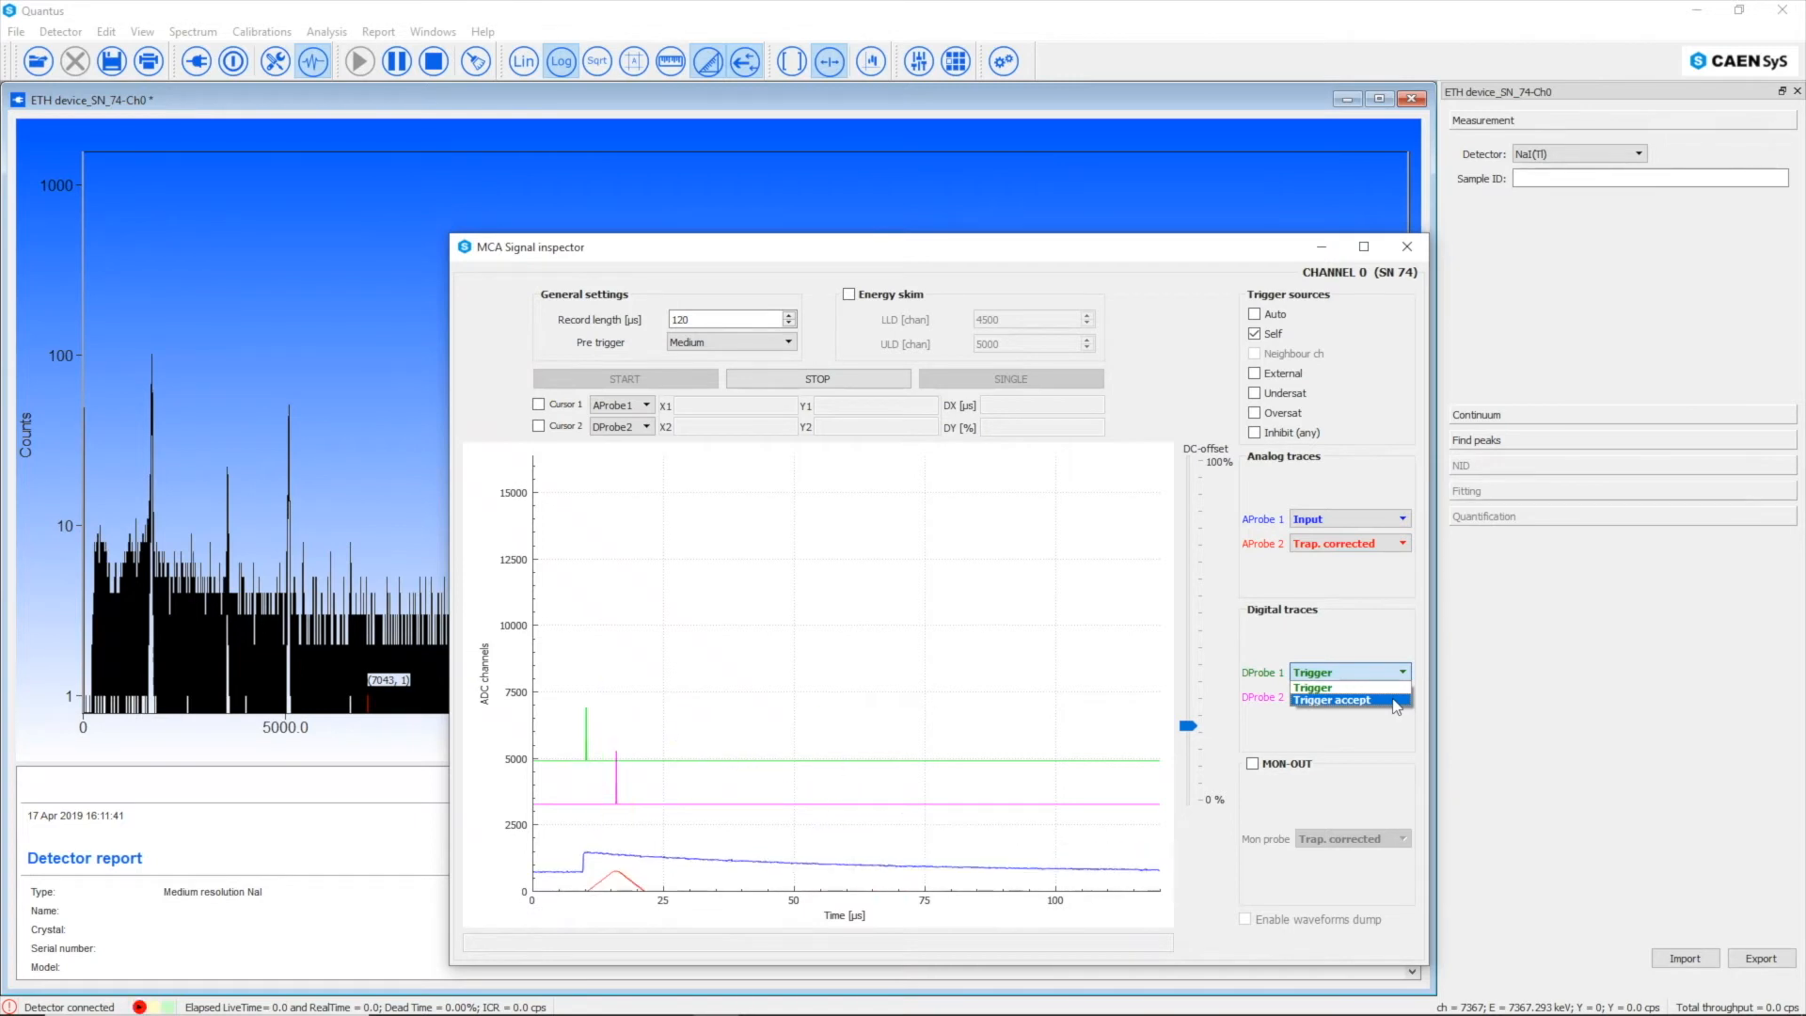
pyautogui.click(1393, 640)
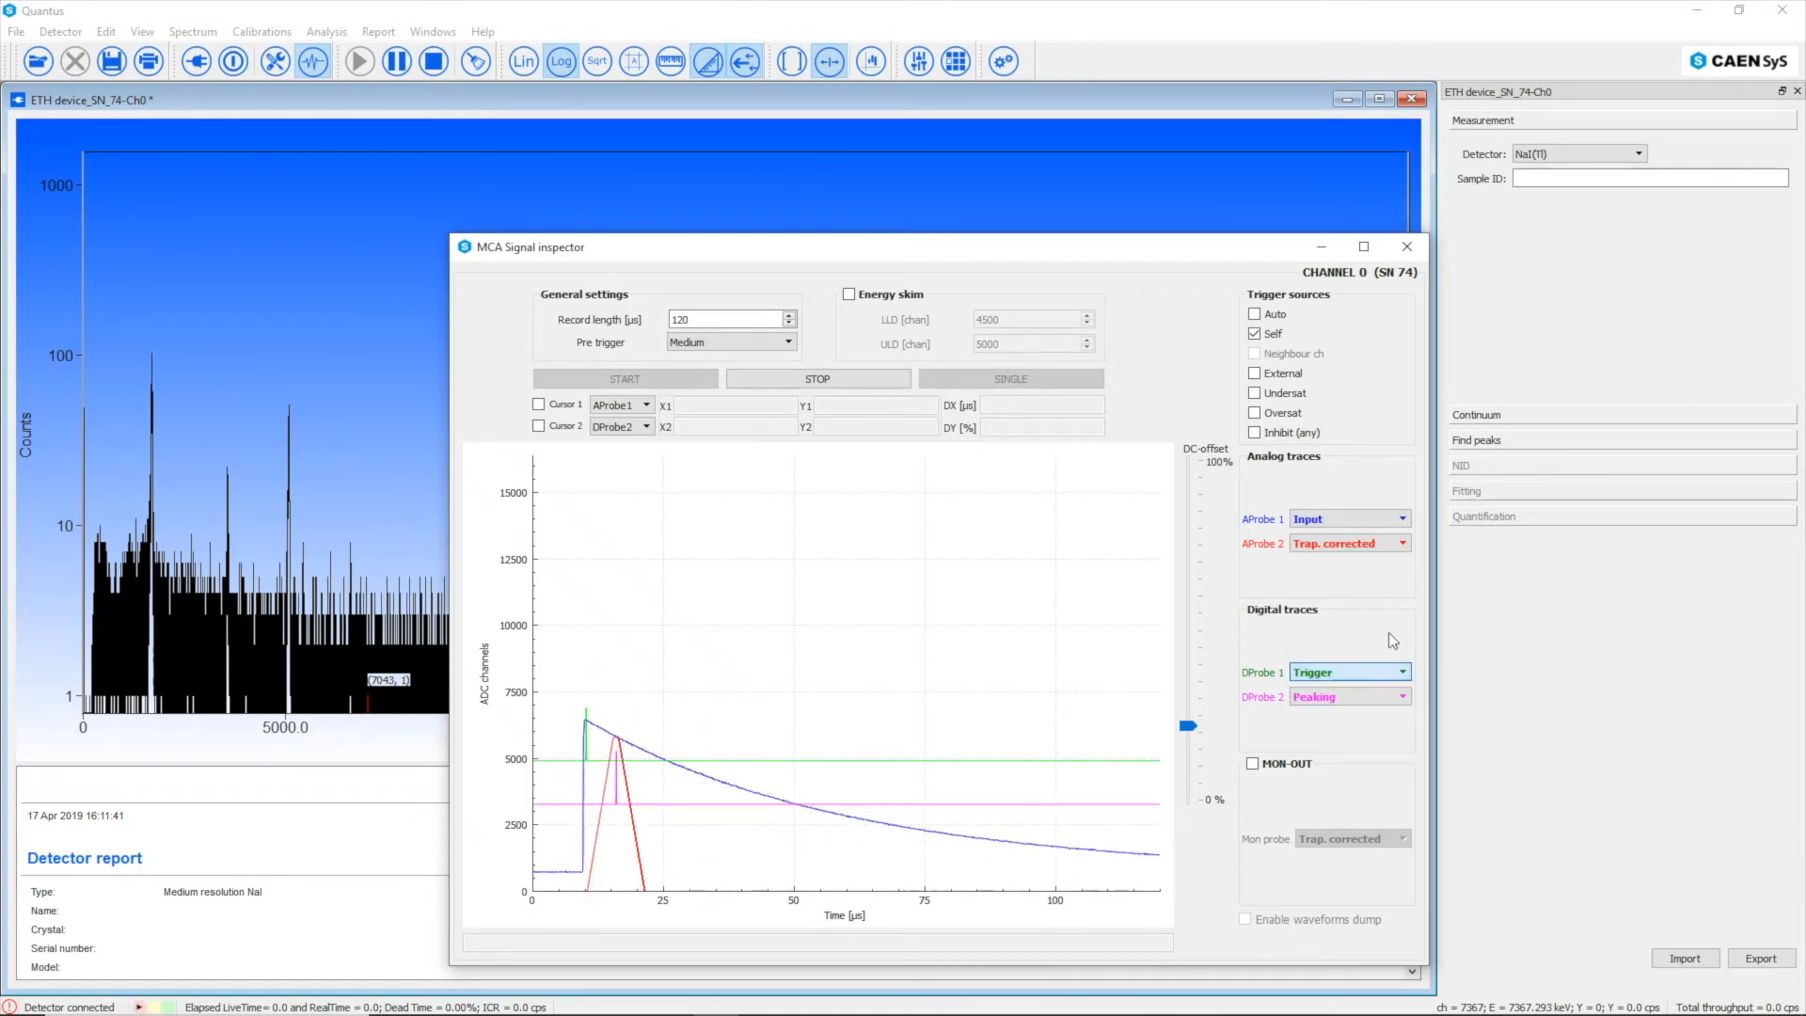
pyautogui.click(1403, 697)
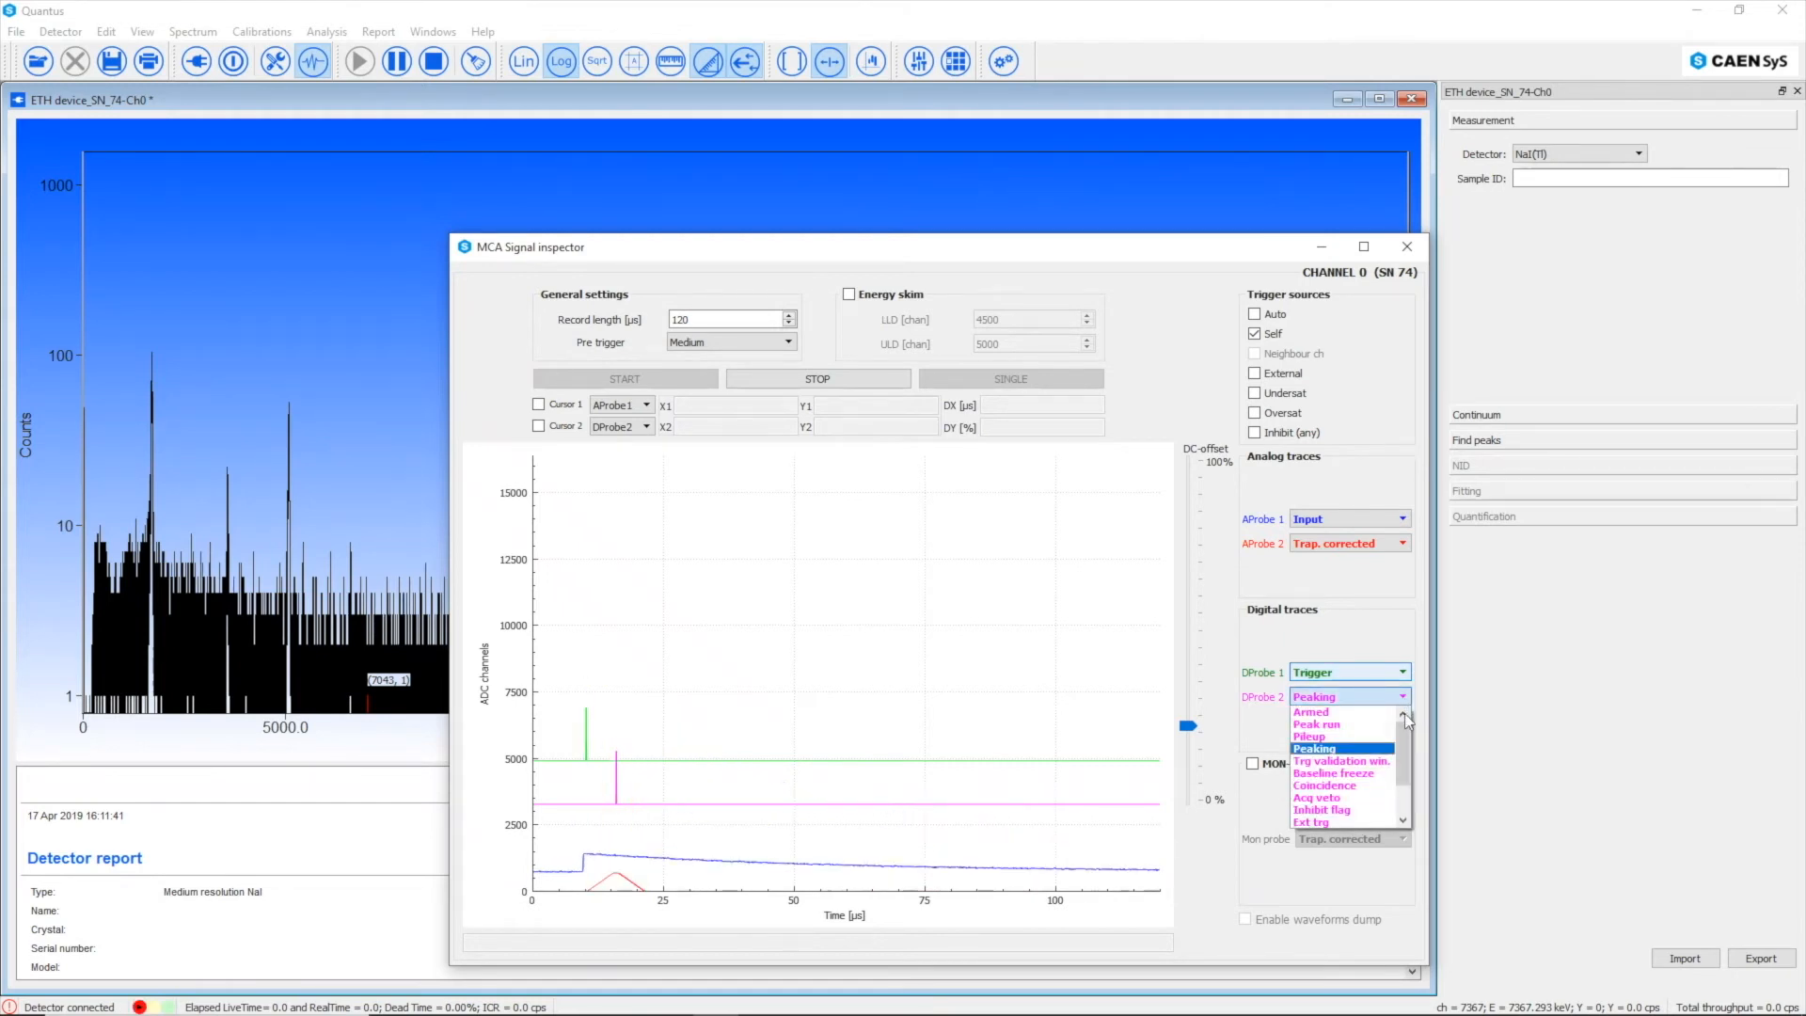
pyautogui.scroll(-2, 1408, 763)
pyautogui.moveTo(1409, 763); pyautogui.dragTo(1407, 722)
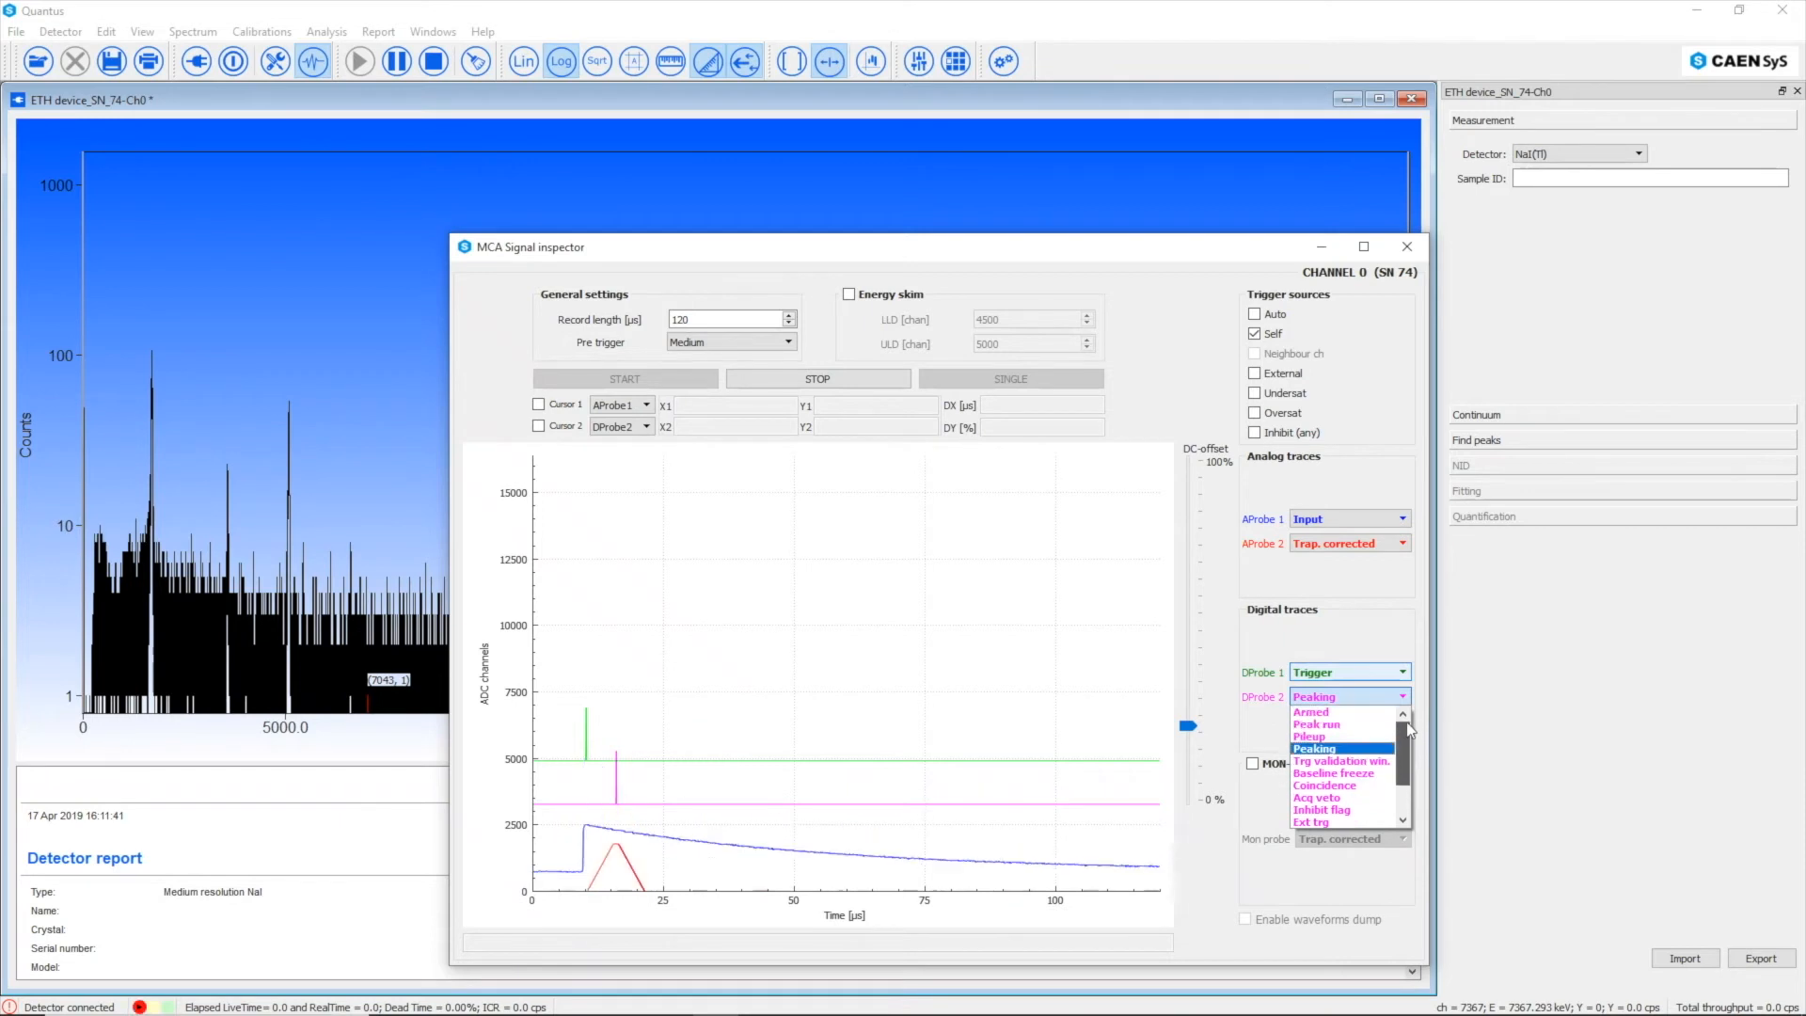
pyautogui.click(1380, 619)
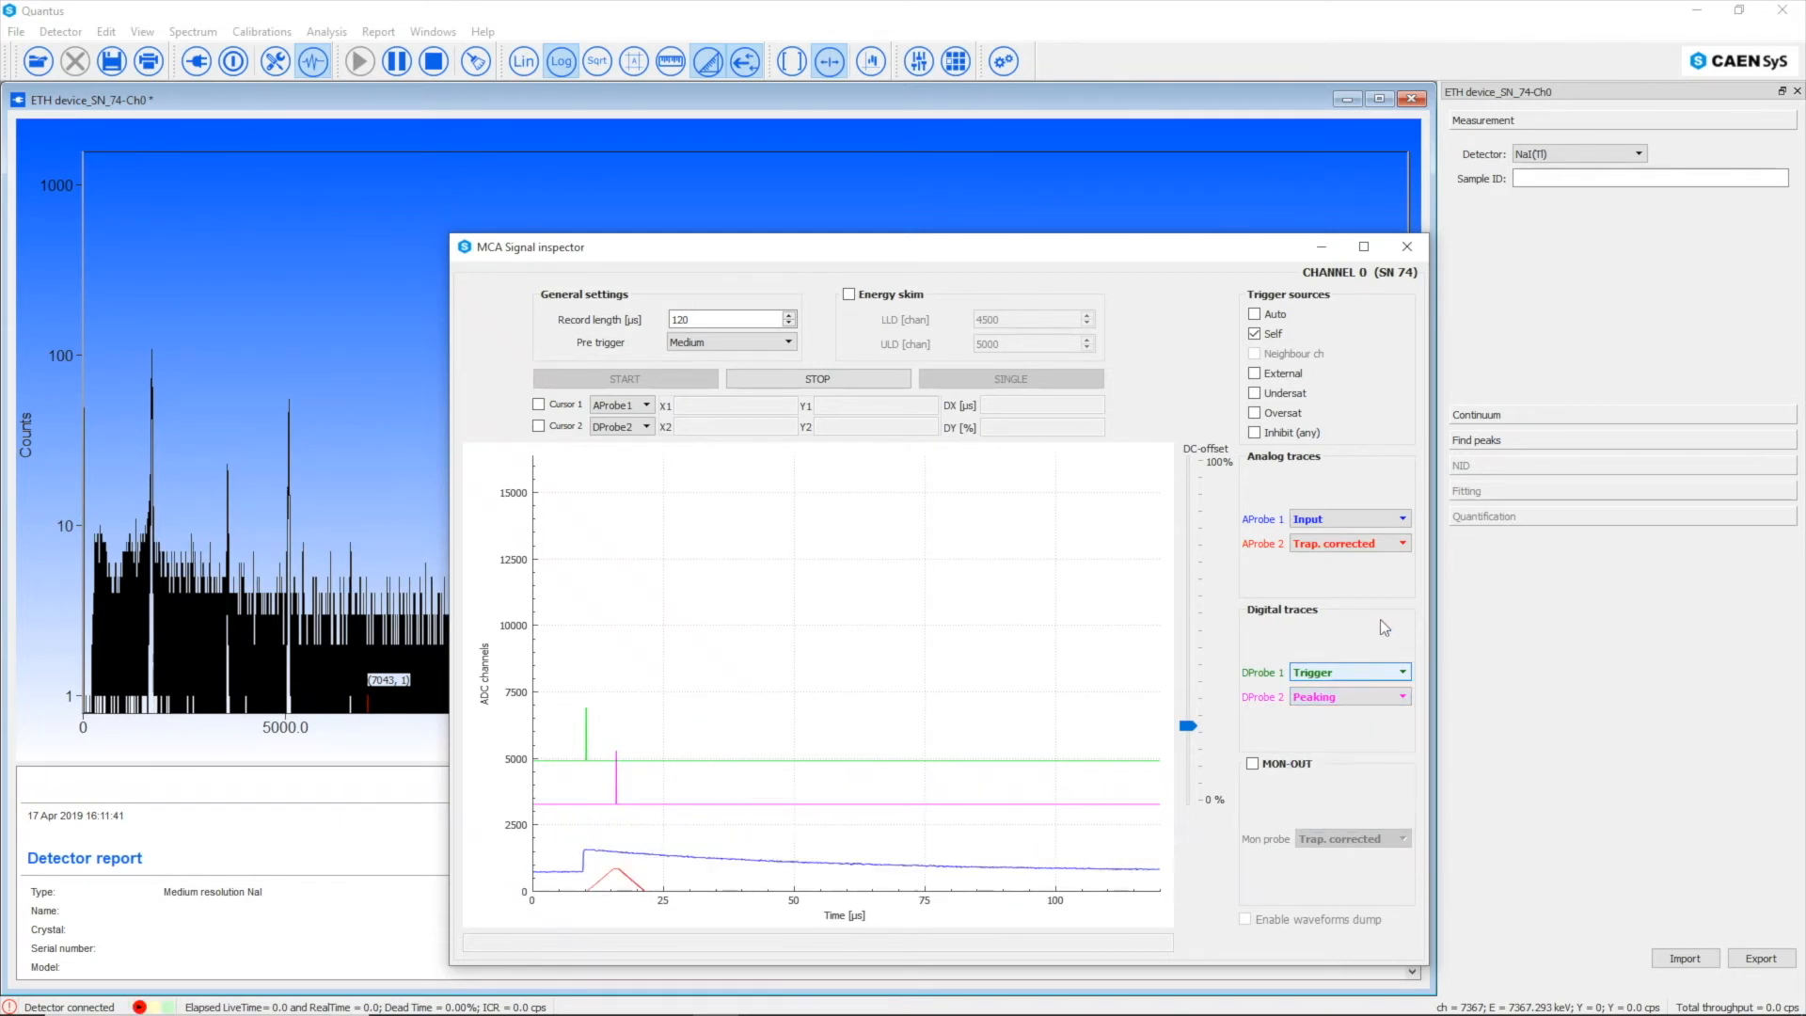
# Step: Place Cursor 1 on DProbe1 at the Trigger pulse, about 10.27 µs, and Cursor 2 on DProbe2 at the Peaking pulse, about 15.77 µs
pyautogui.moveTo(707, 657); pyautogui.dragTo(548, 909)
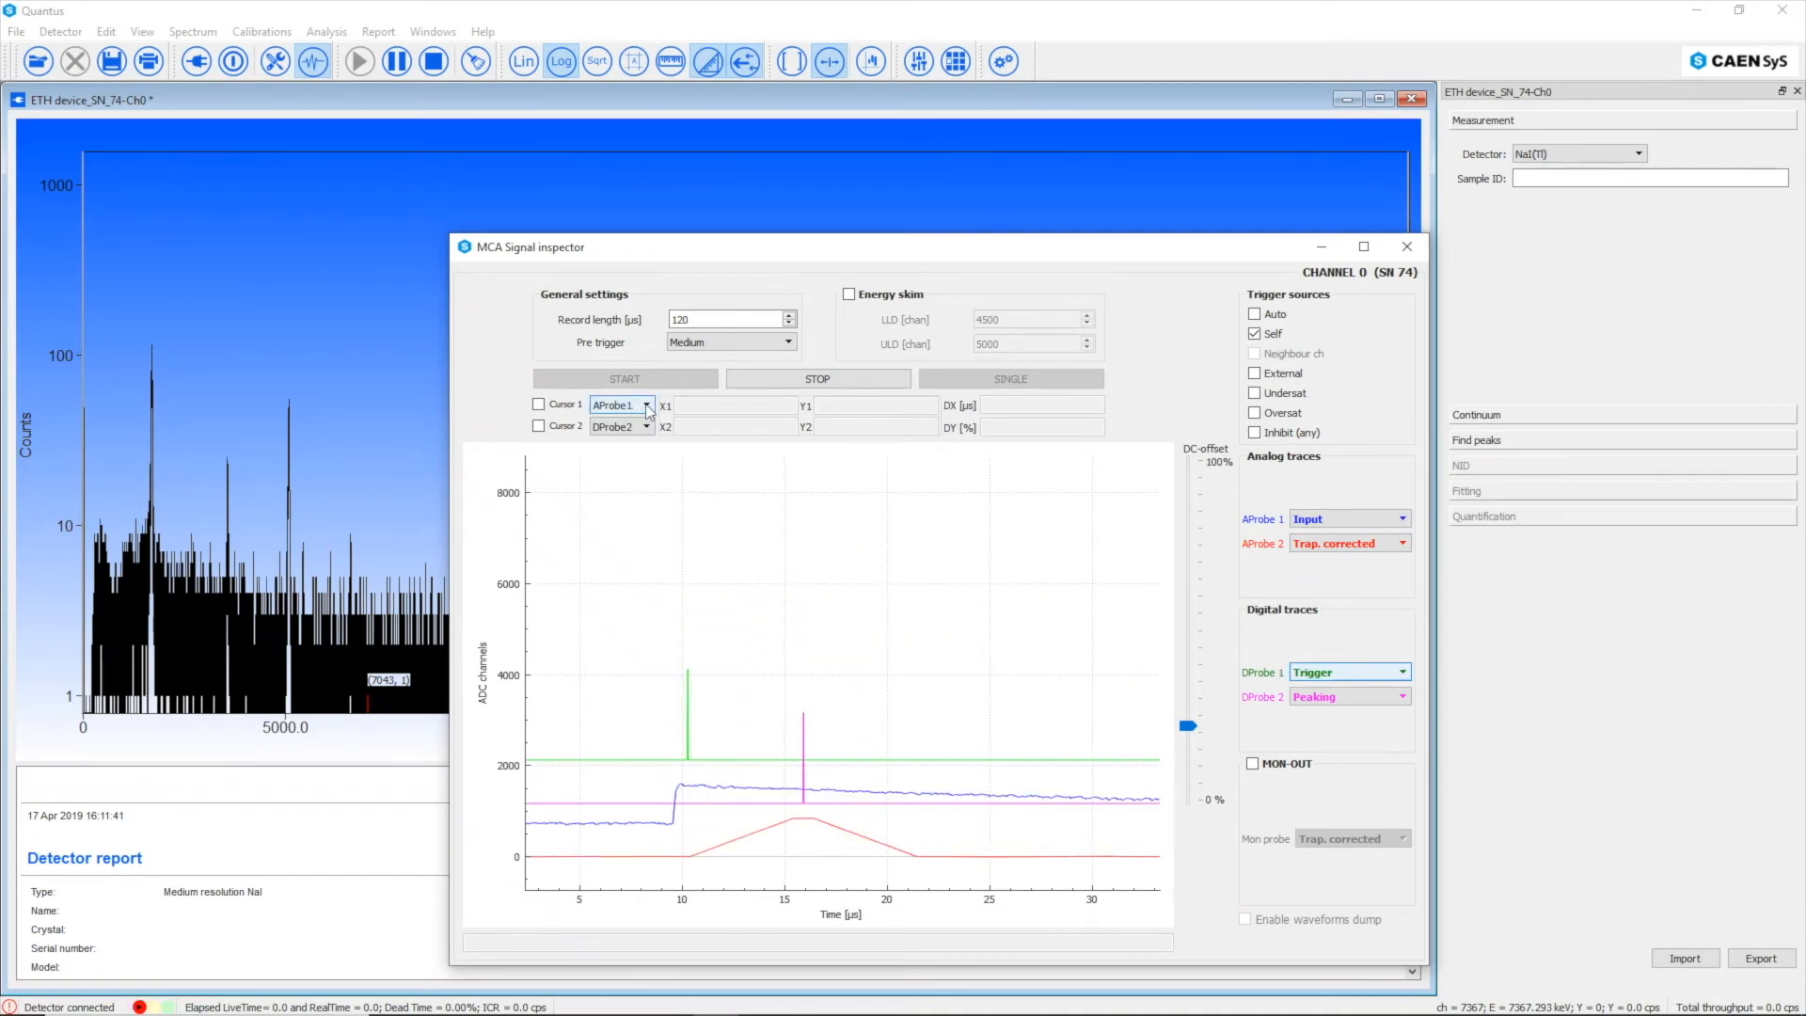
pyautogui.click(620, 405)
pyautogui.click(612, 441)
pyautogui.click(539, 404)
pyautogui.click(696, 476)
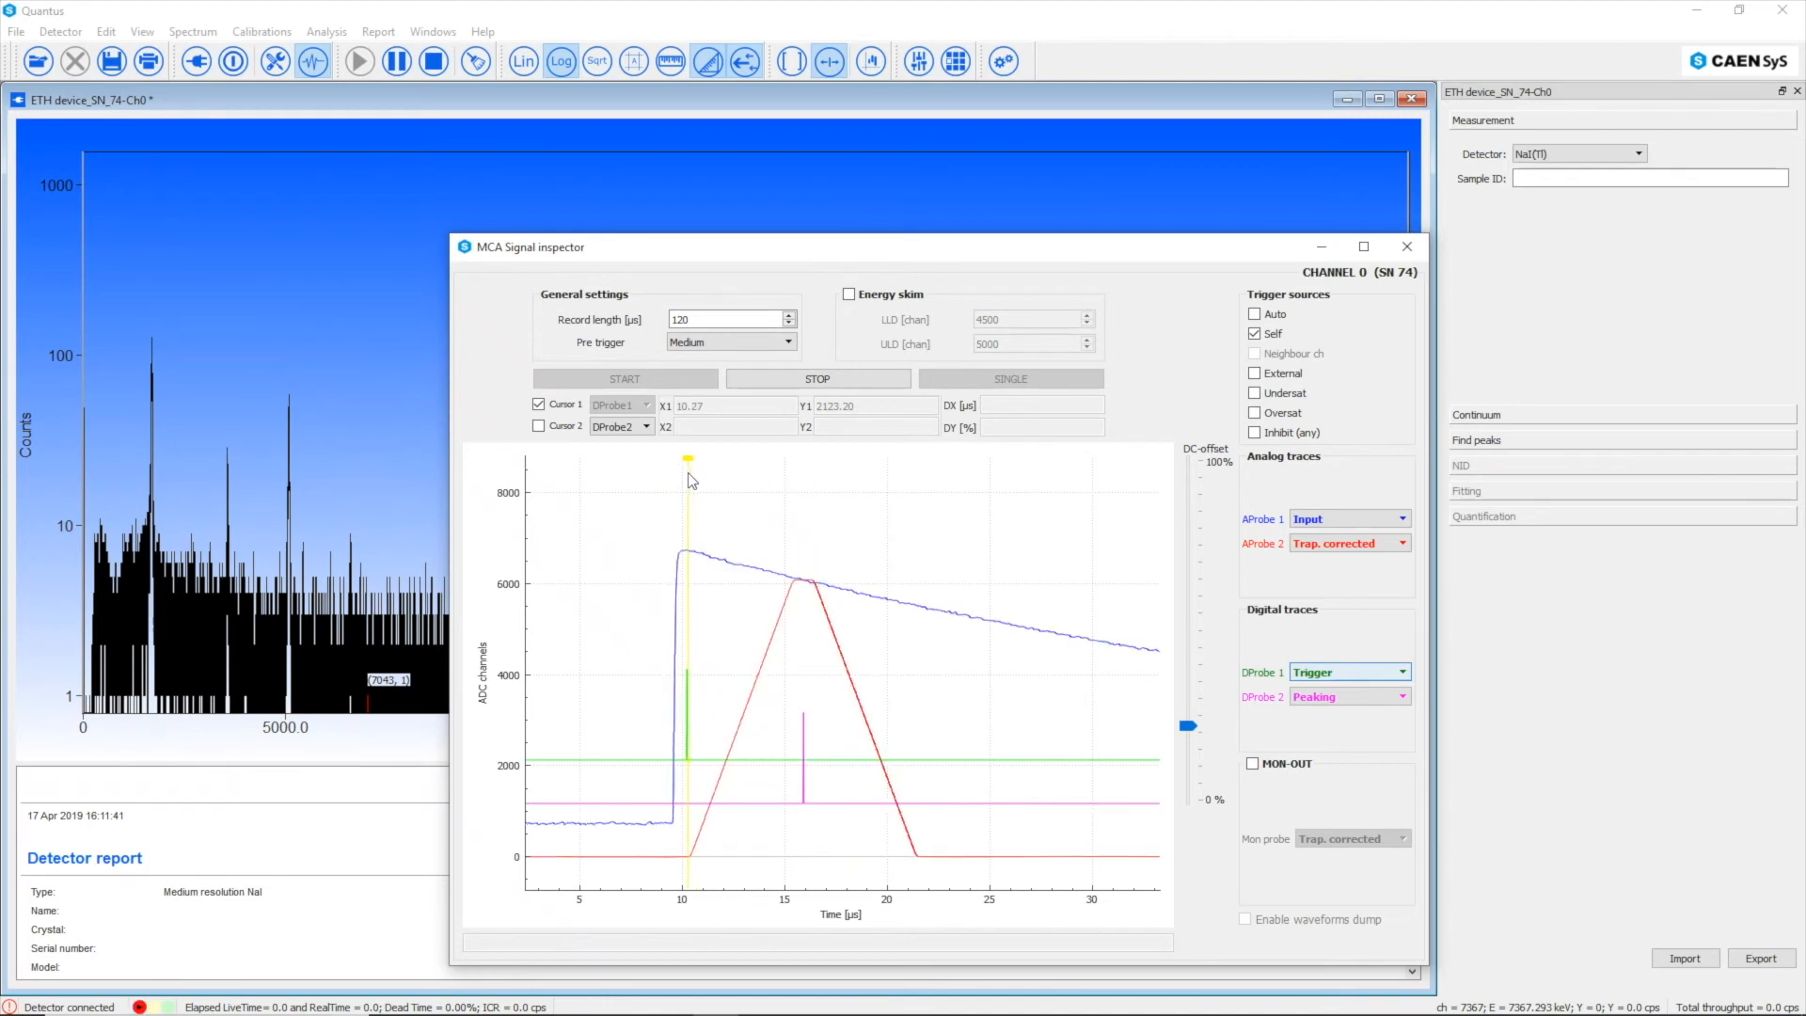
pyautogui.moveTo(693, 478); pyautogui.dragTo(687, 465)
pyautogui.click(539, 426)
pyautogui.moveTo(843, 459); pyautogui.dragTo(802, 477)
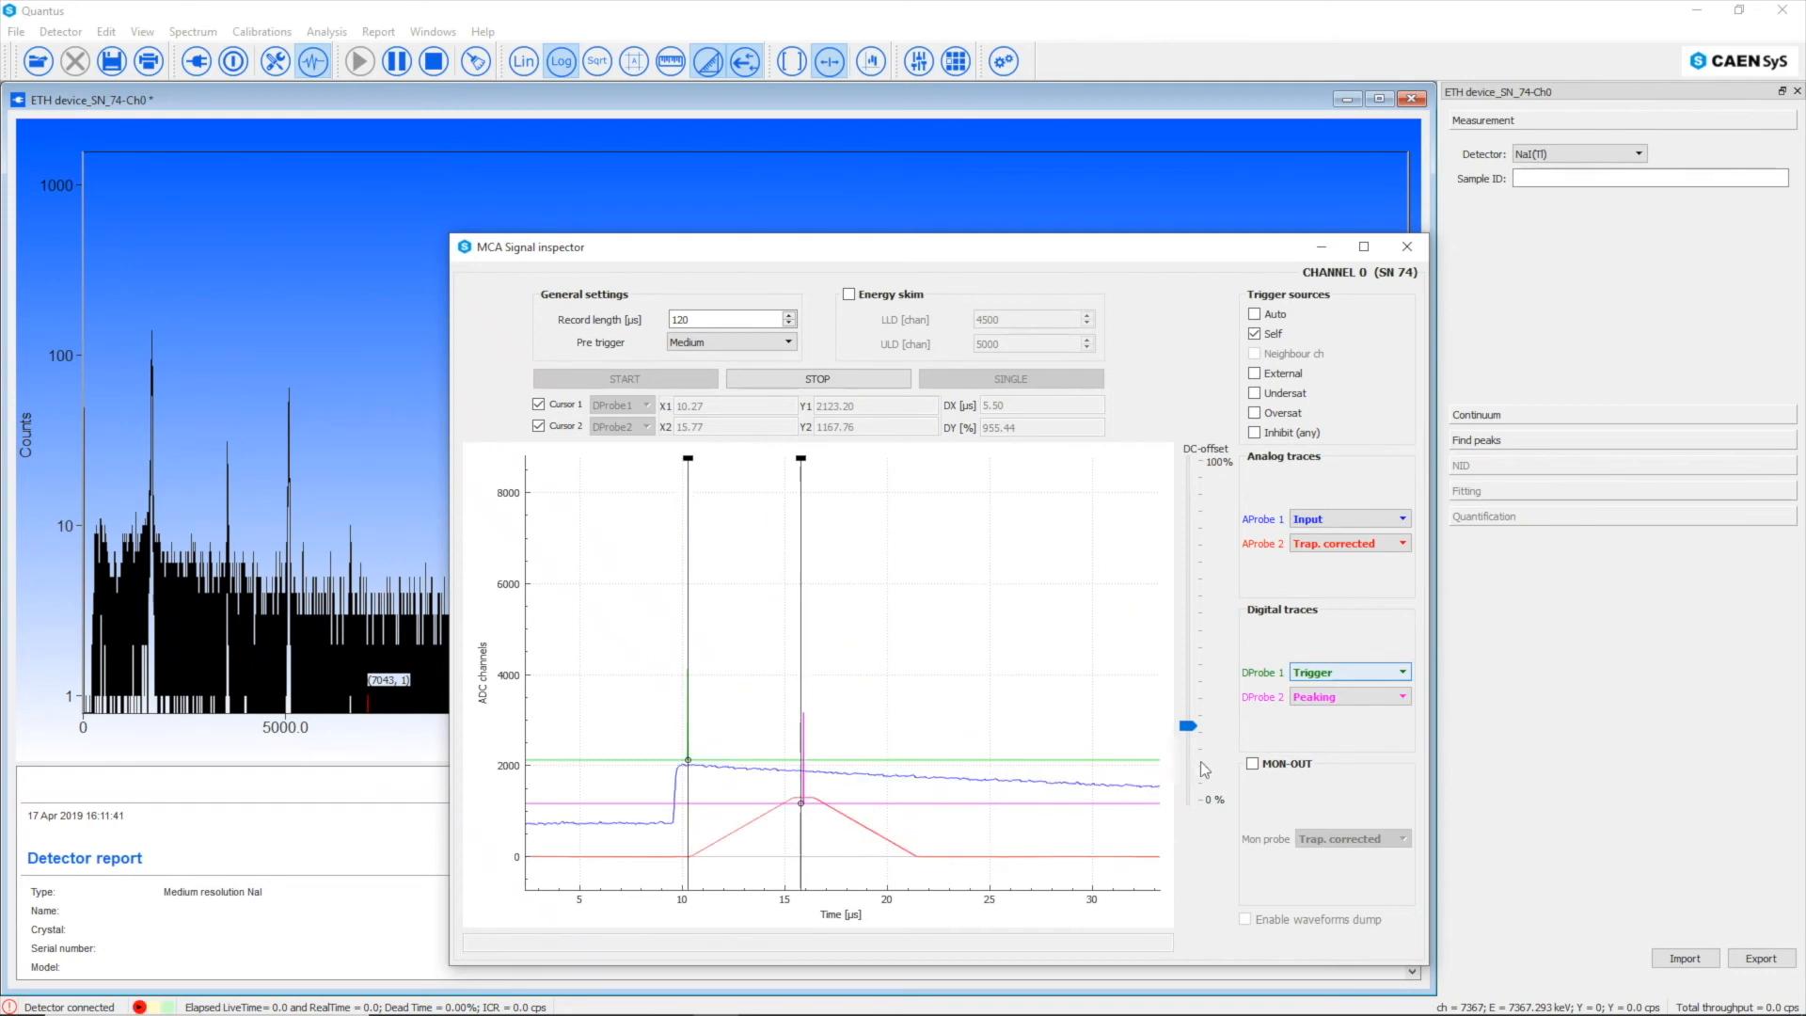
# Step: Enable MON-OUT to examine the available monitor probe signals, and disable it again
pyautogui.click(1255, 763)
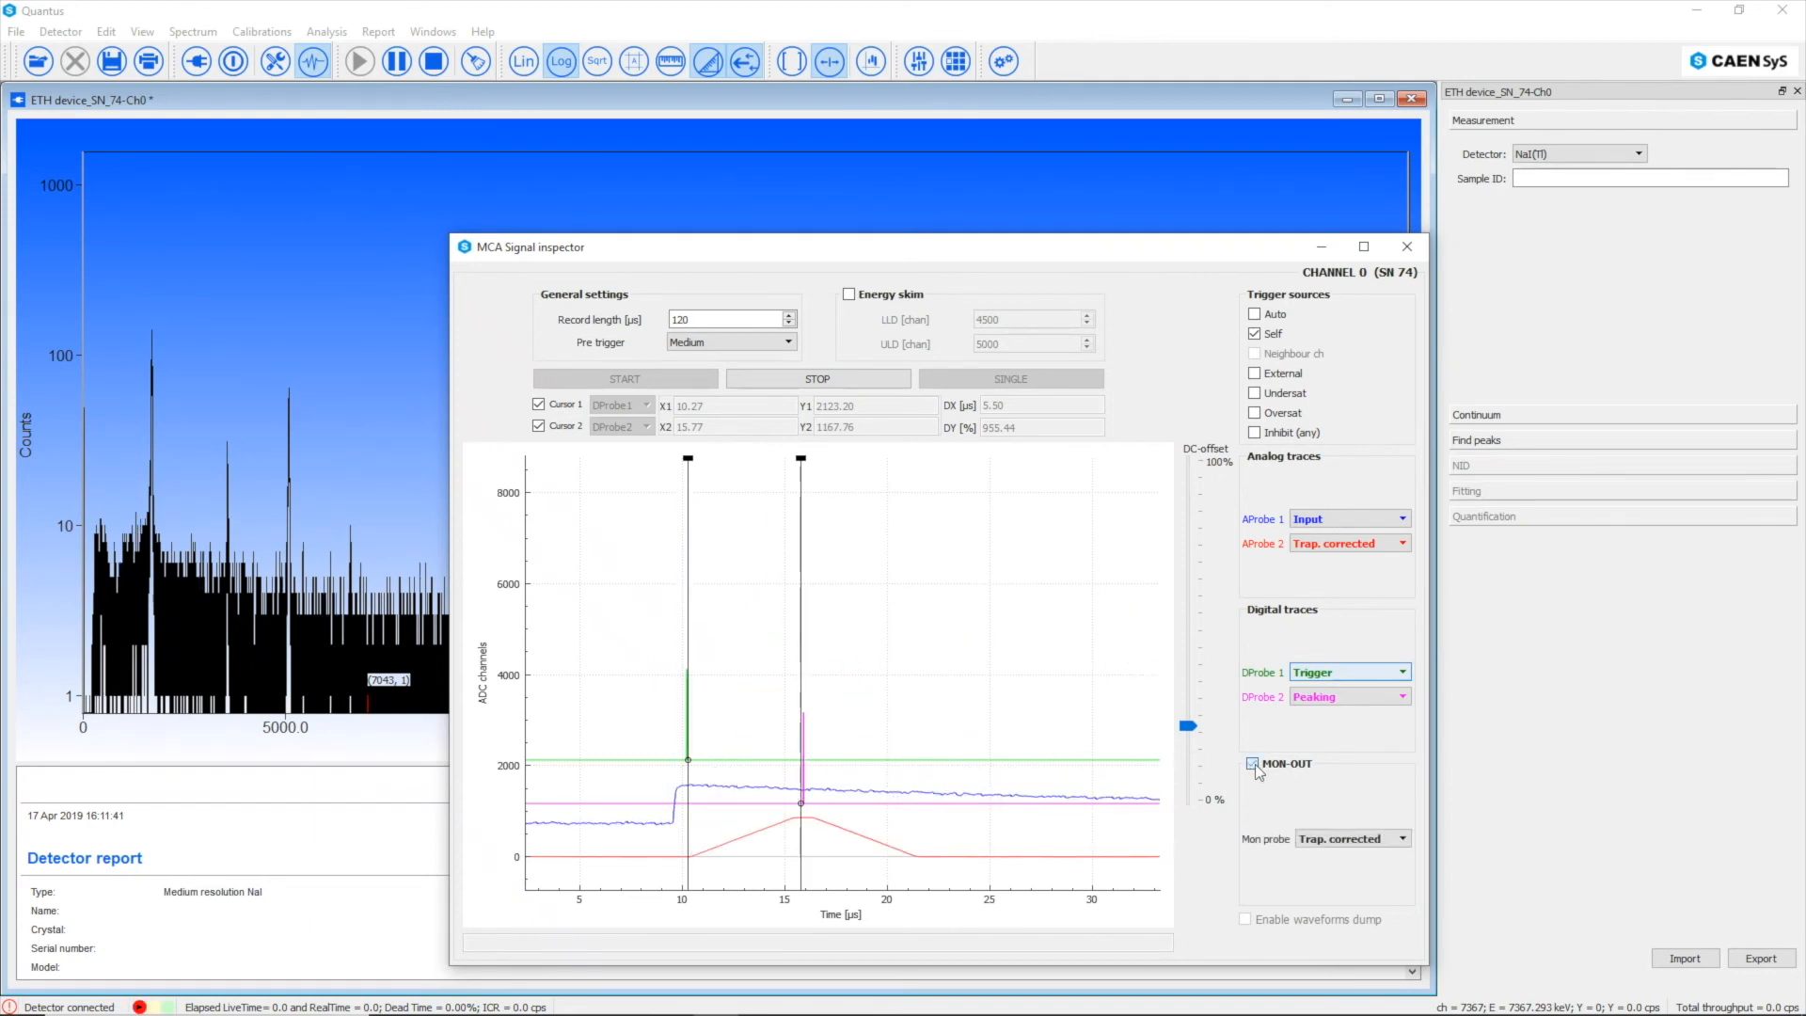
pyautogui.click(1402, 842)
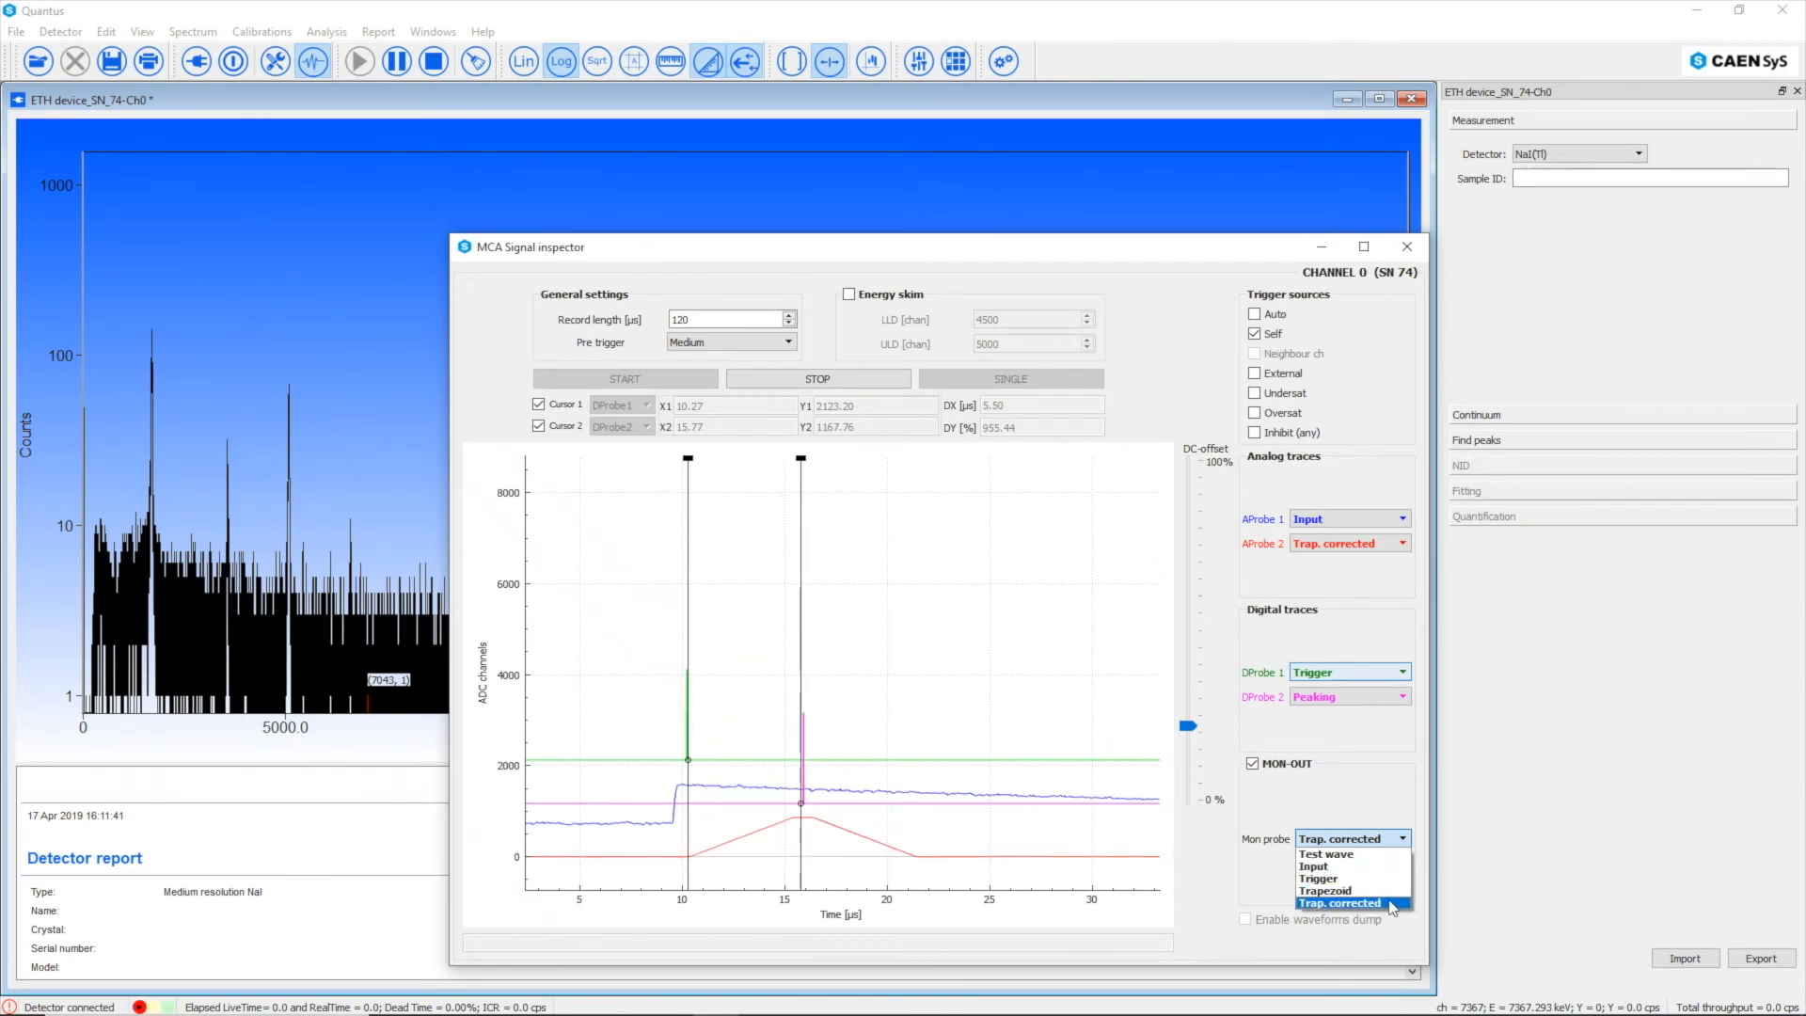
pyautogui.click(1268, 777)
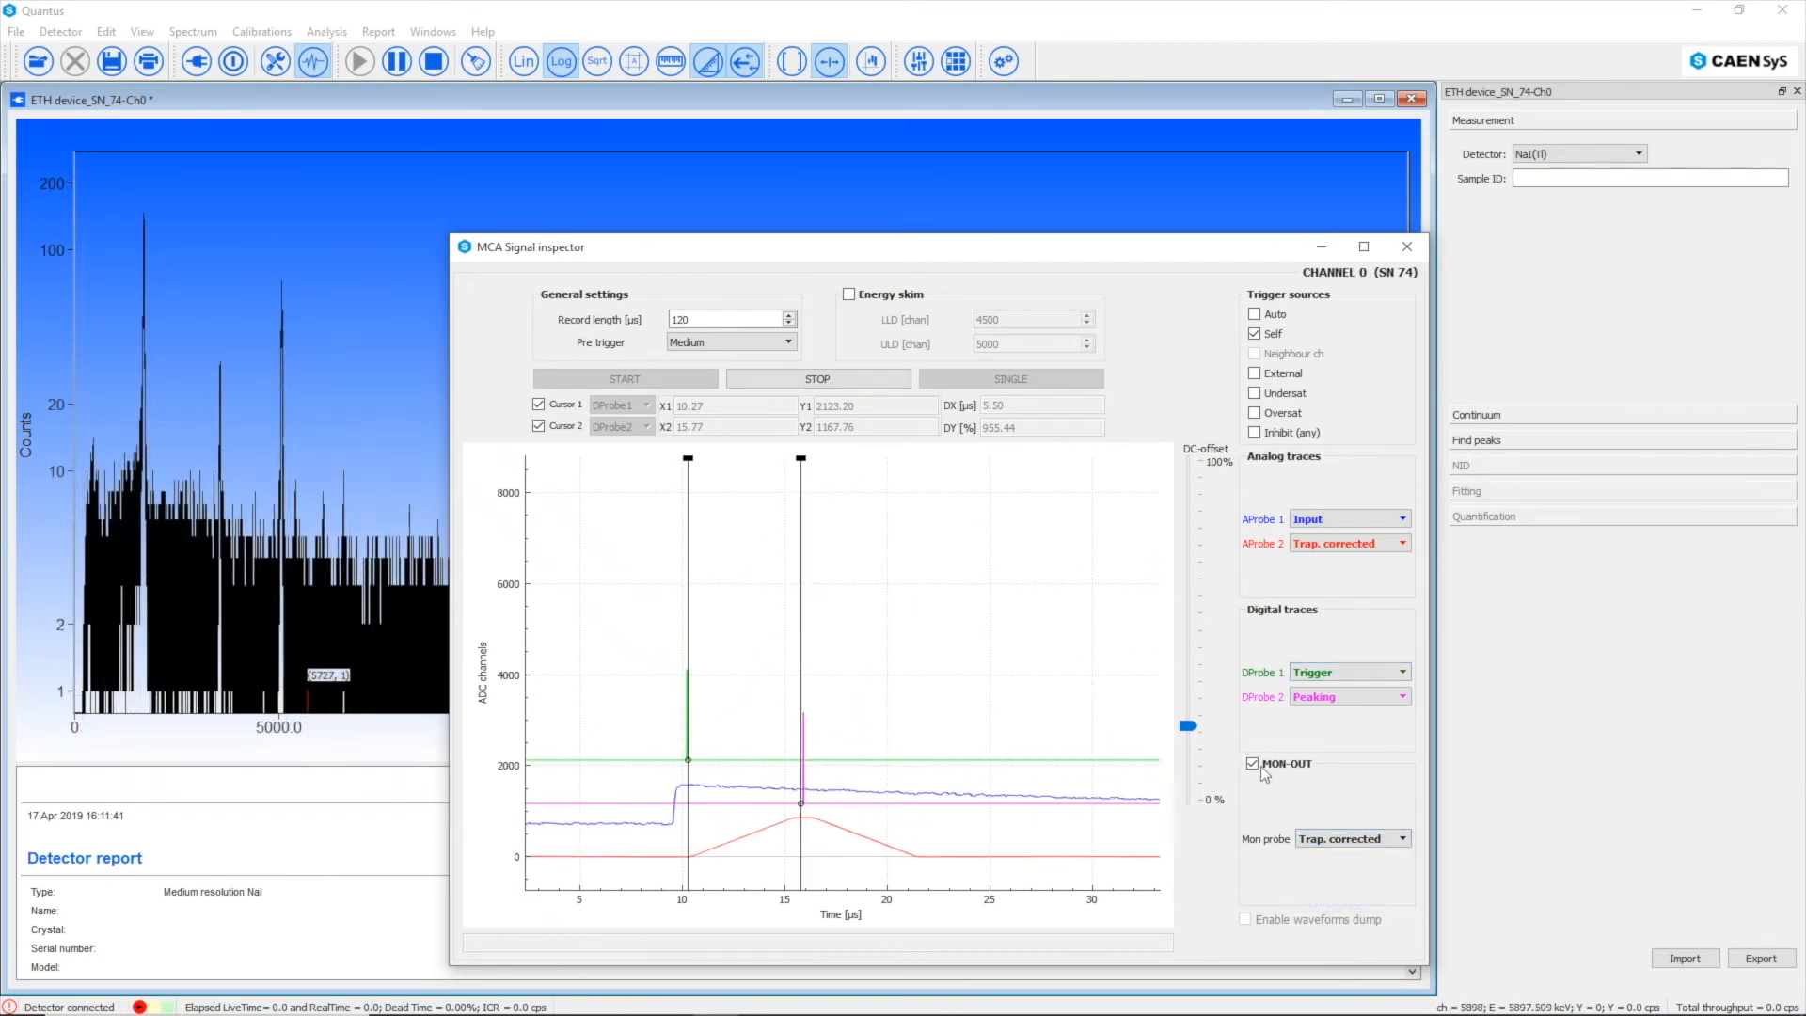
pyautogui.click(1256, 765)
# Step: With the acquisition stopped, enable the waveforms dump to a binary file named wave_dump, and restart the acquisition
pyautogui.click(826, 379)
pyautogui.click(1245, 920)
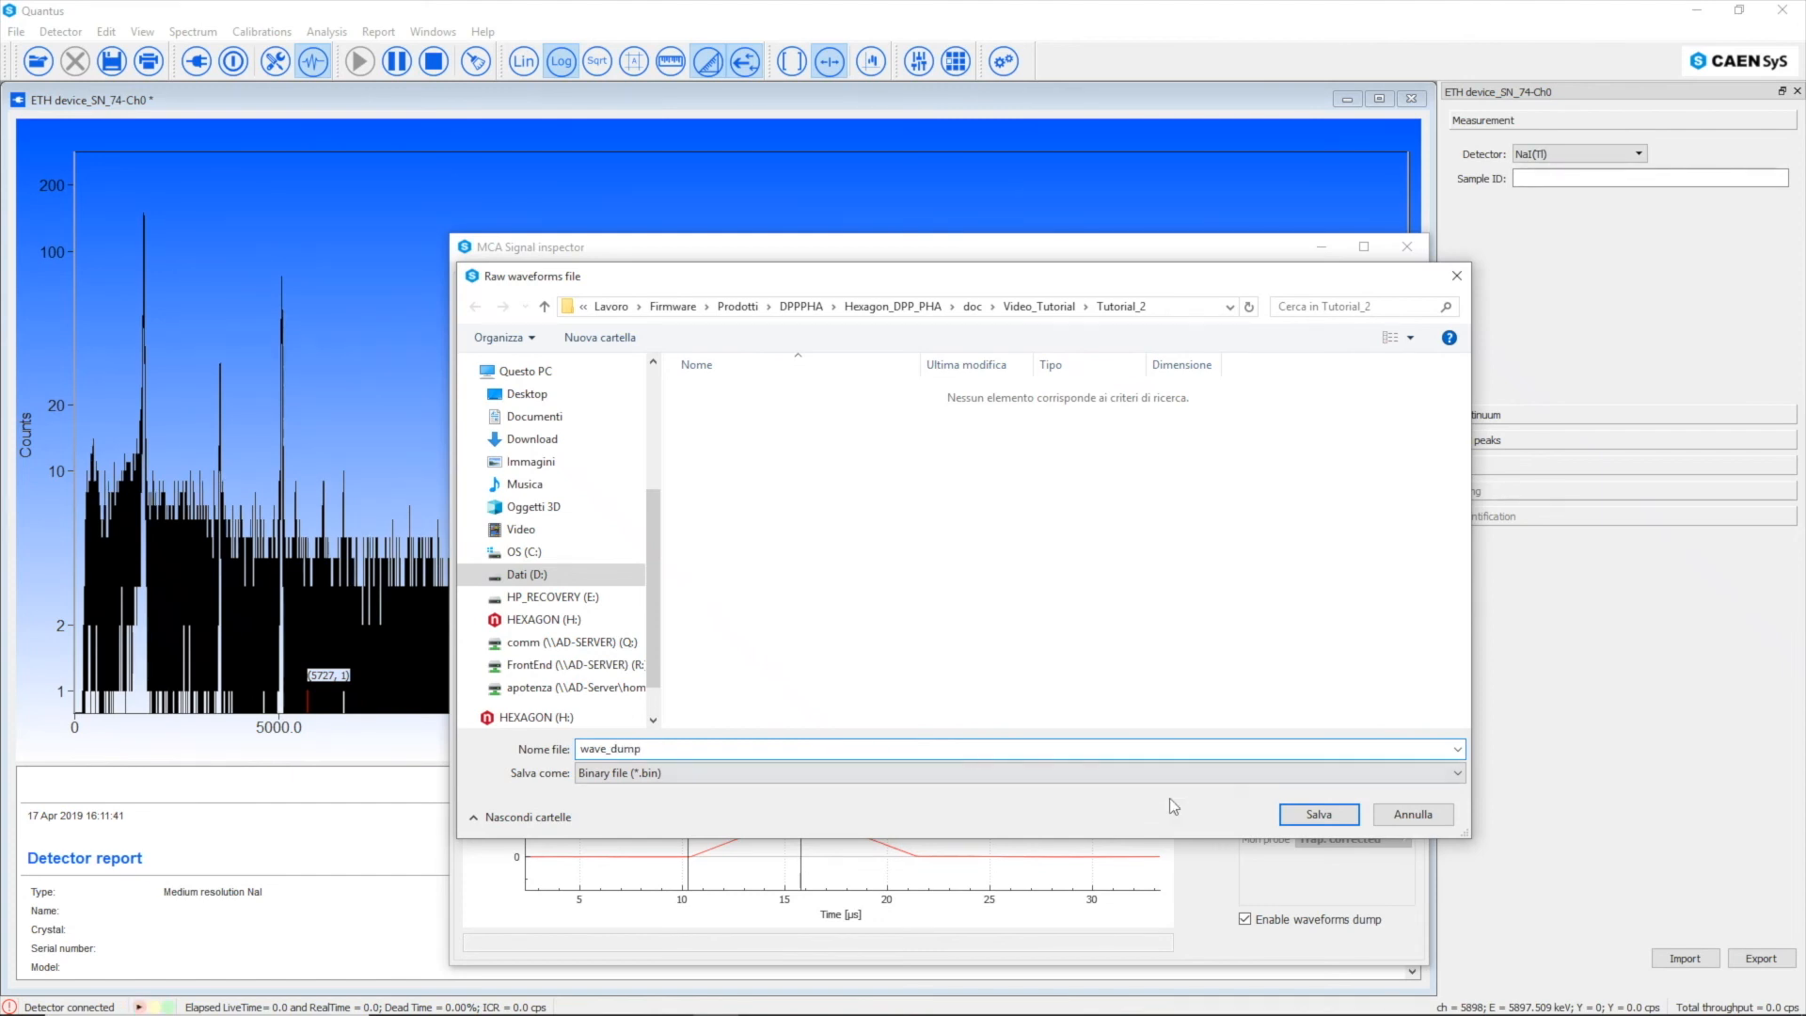
pyautogui.click(1303, 816)
pyautogui.click(690, 376)
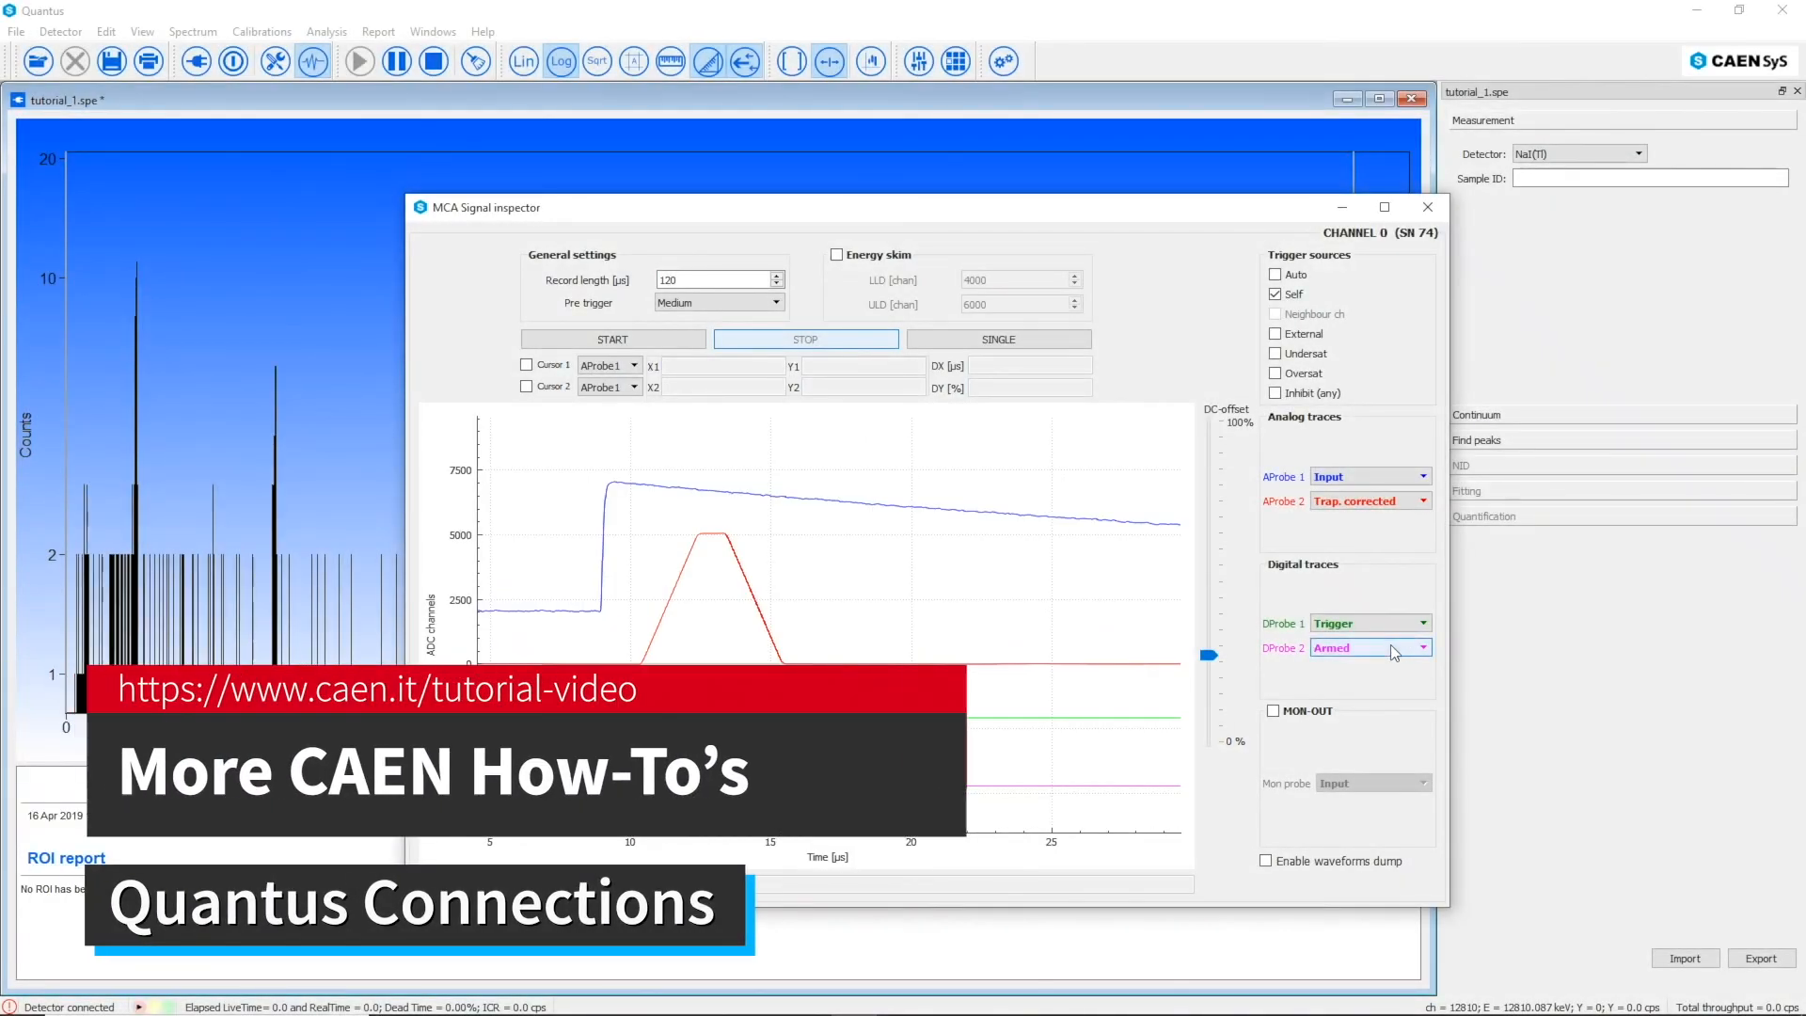
pyautogui.click(1395, 653)
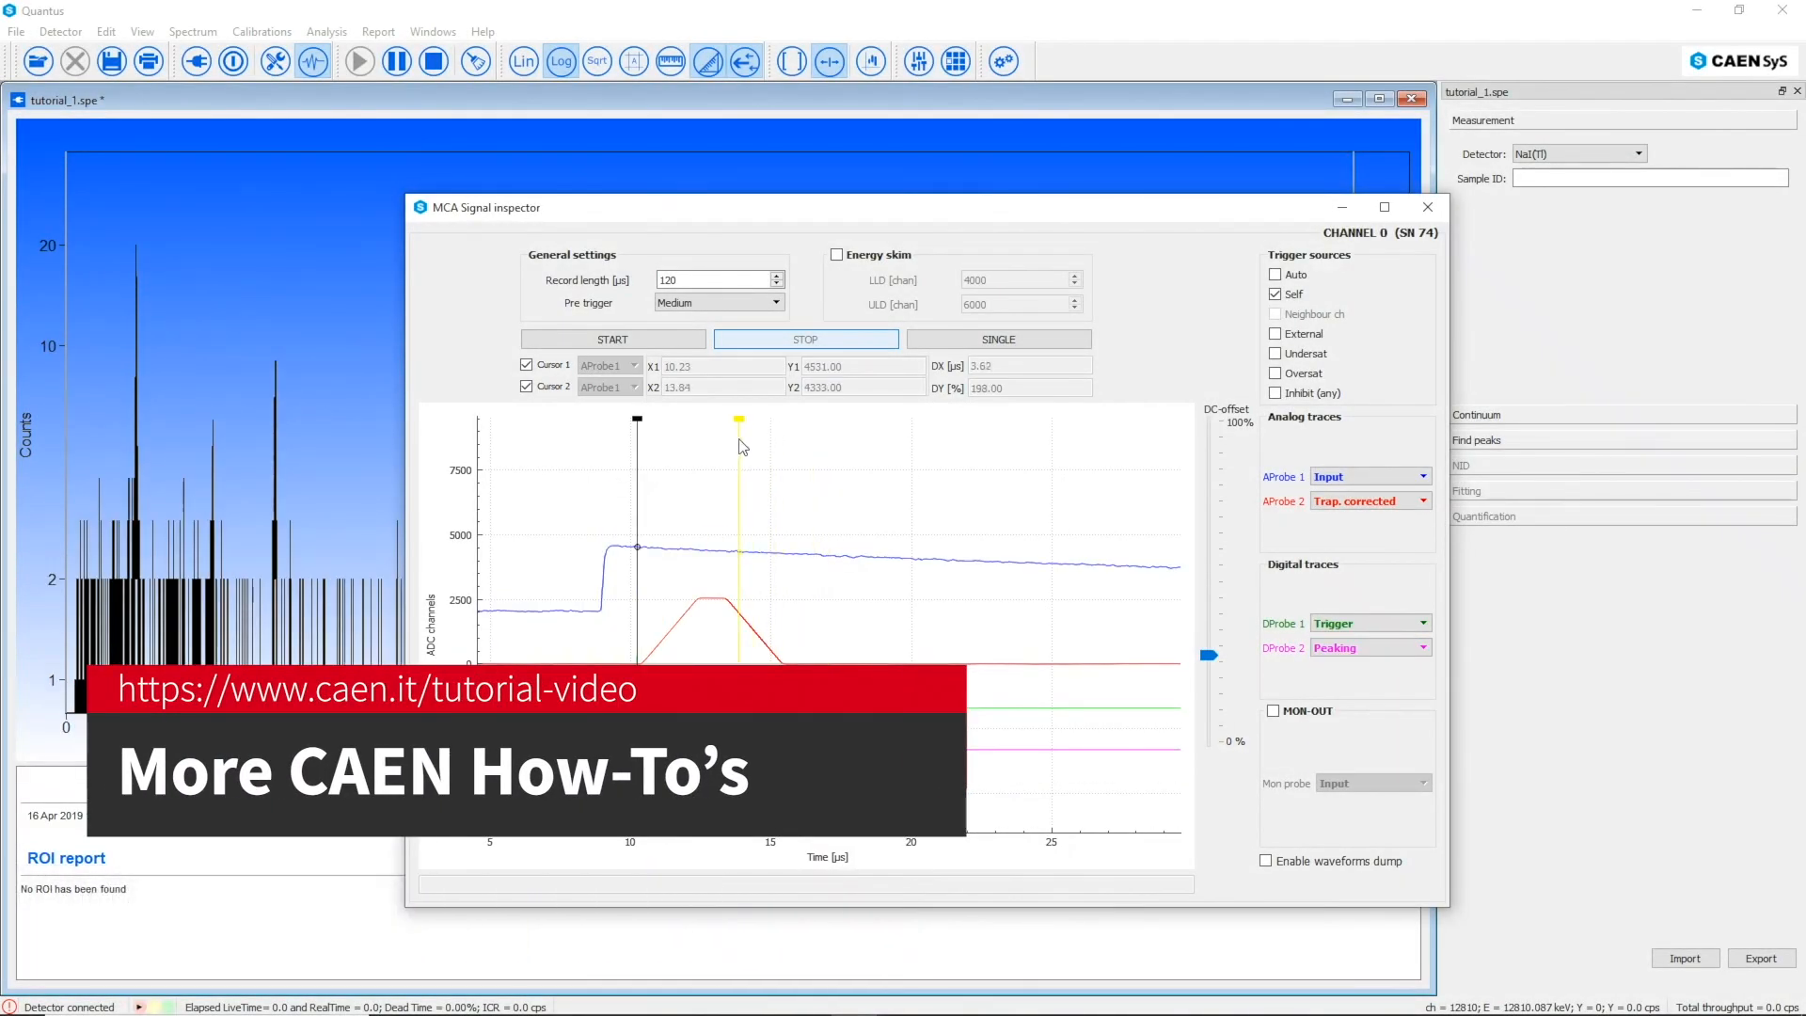
pyautogui.moveTo(739, 442); pyautogui.dragTo(731, 449)
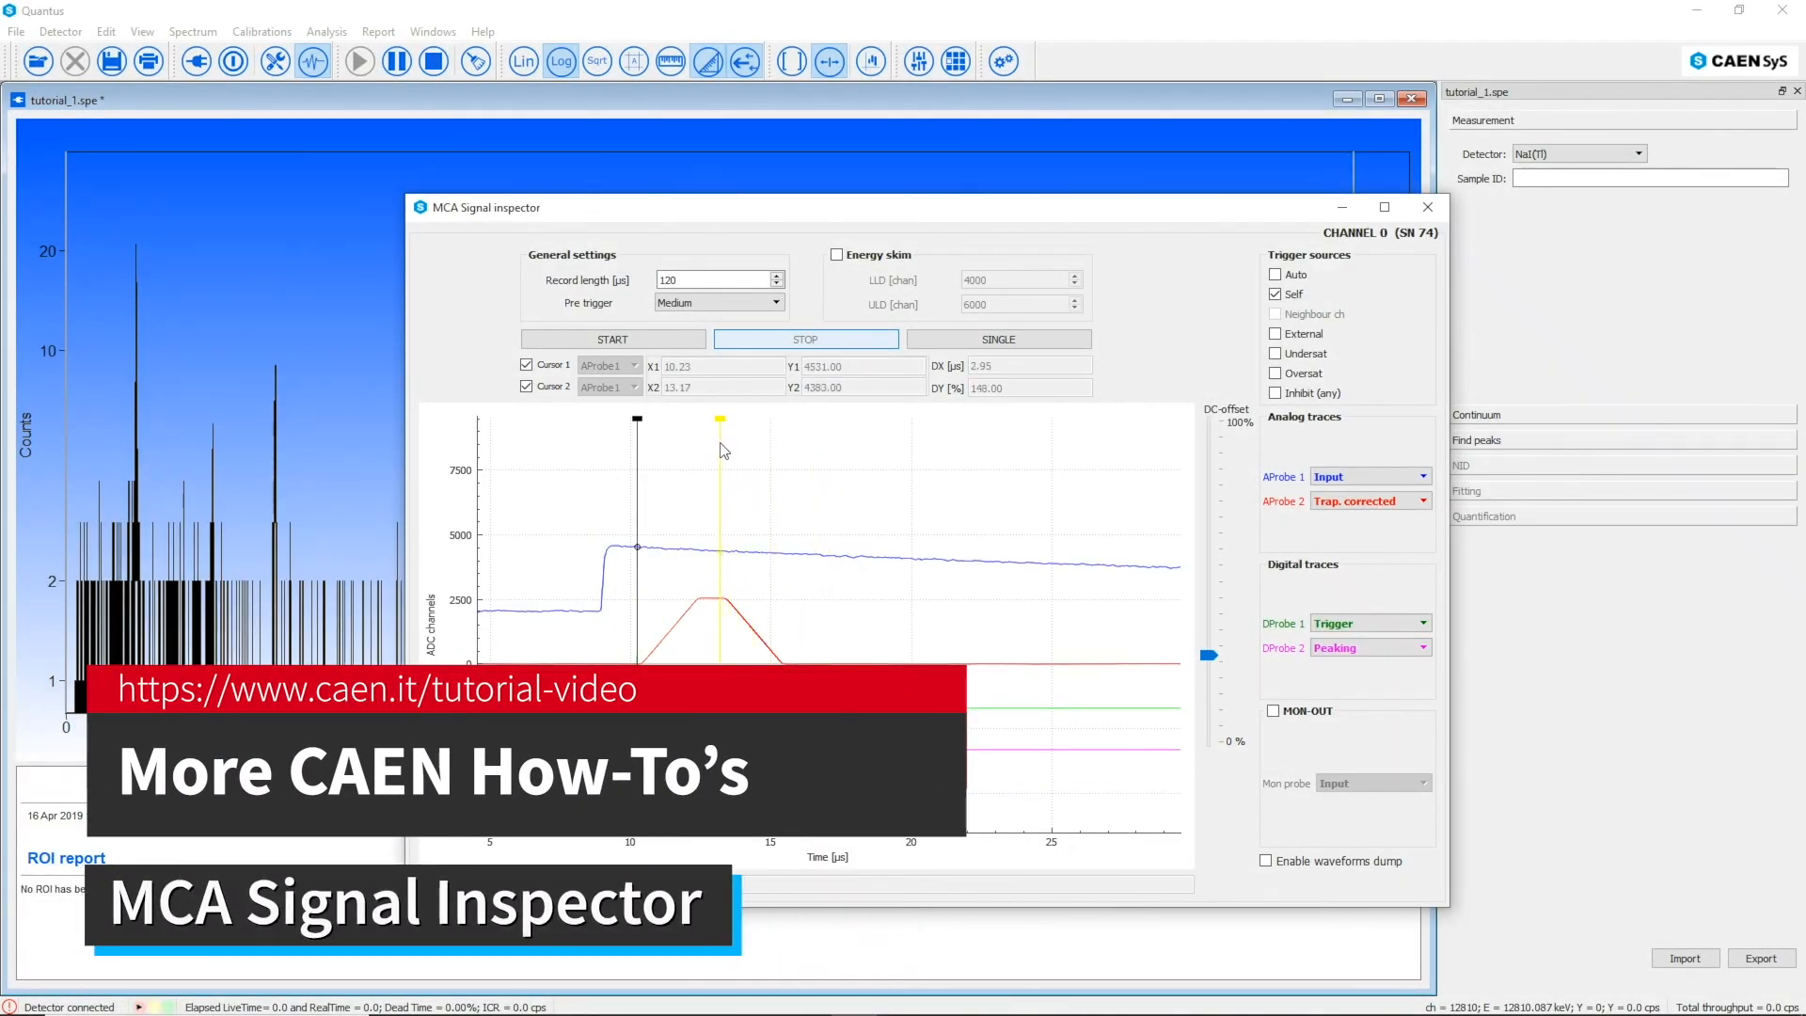